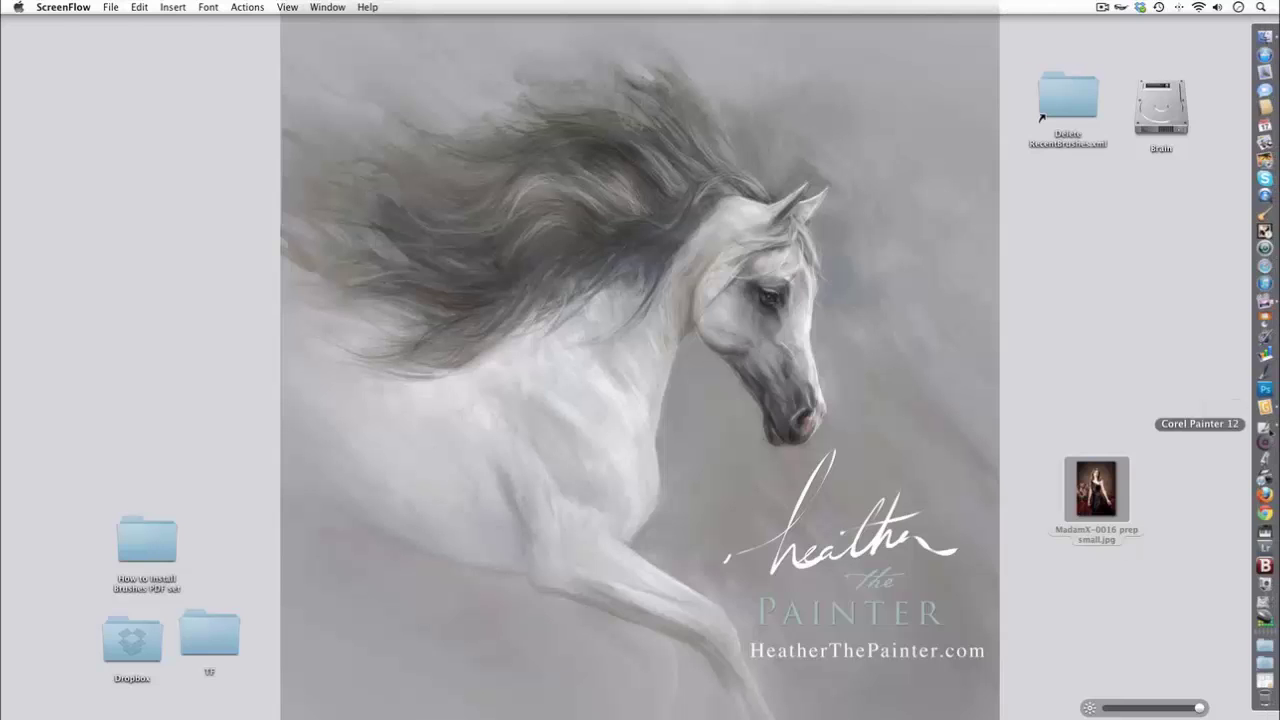
- Bring Corel Painter to the front, zoom into the portrait, and shift the Clone Source panel right
left_click(1266, 428)
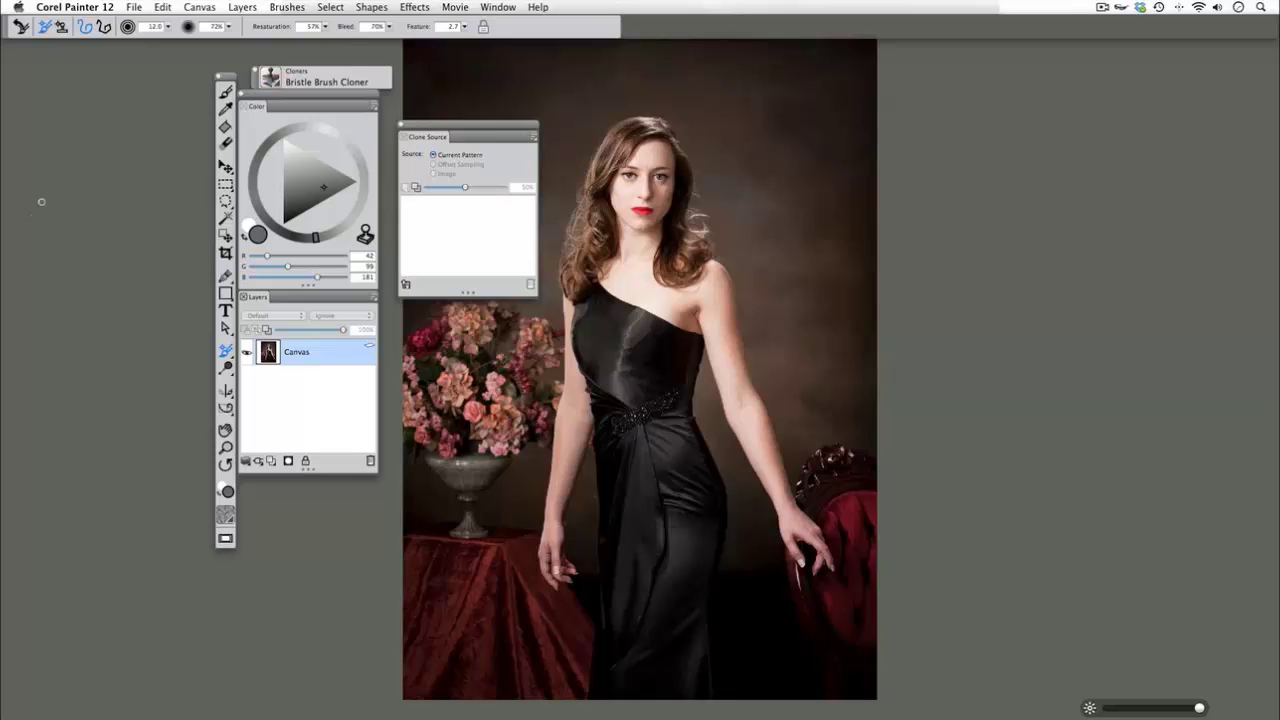
key("super+equal")
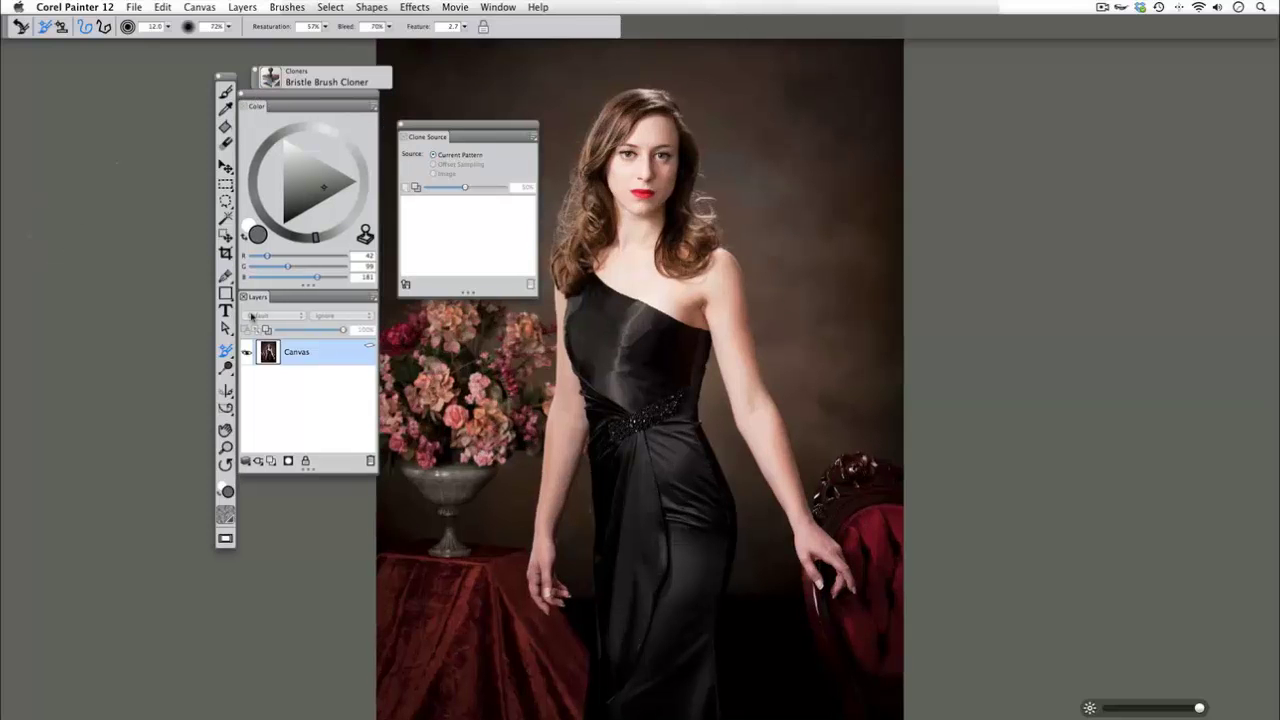
left_click_drag(422, 127, 438, 125)
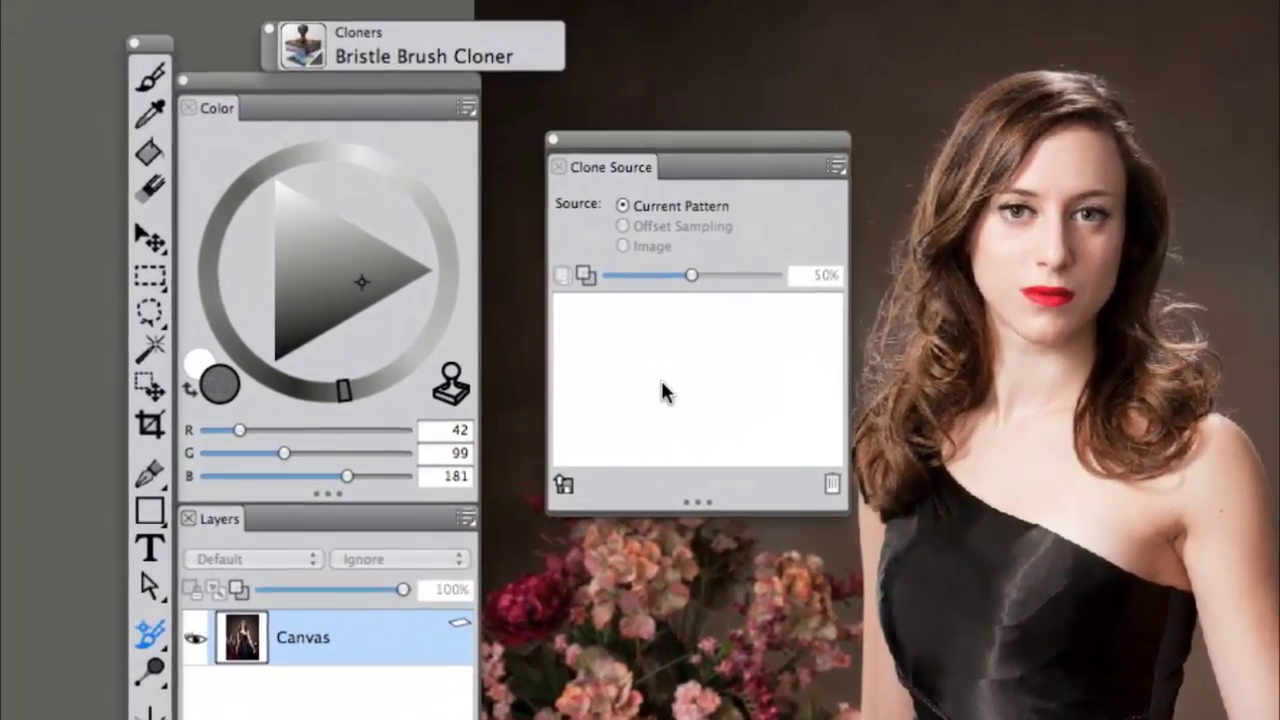
left_click_drag(626, 136, 672, 149)
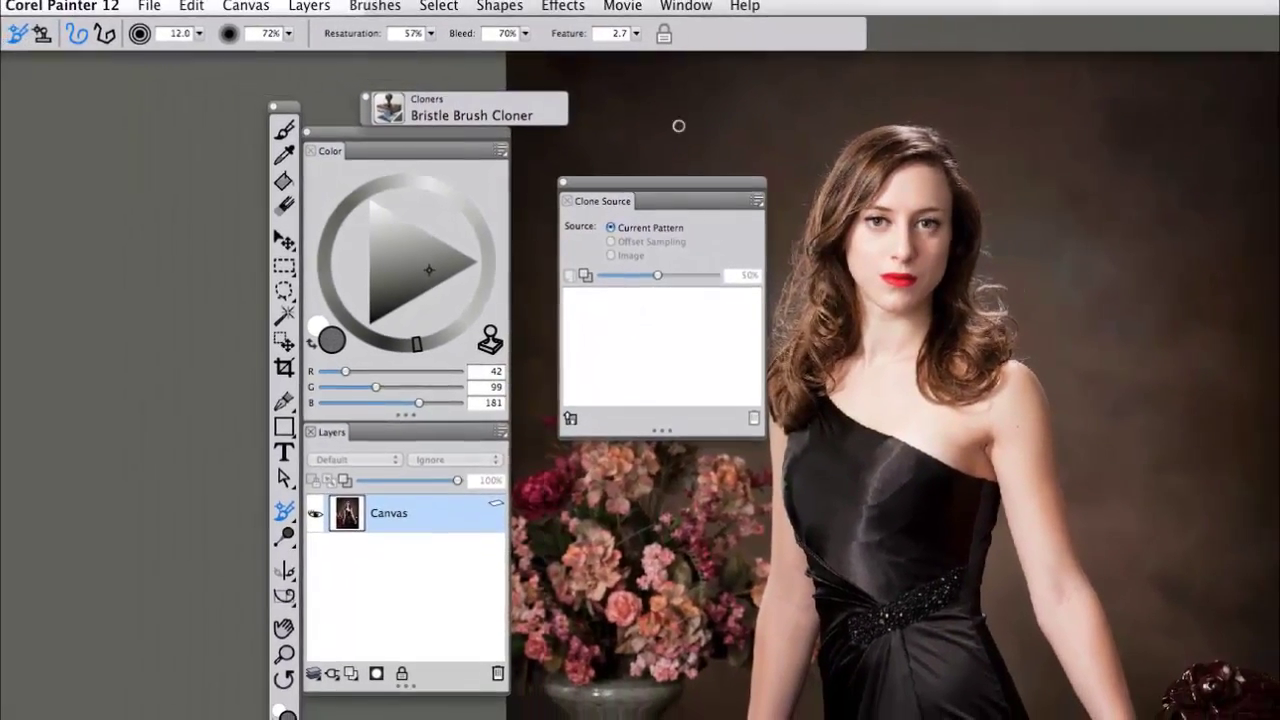
- Hide the Clone Source panel from the Window menu, then show it again
left_click(686, 6)
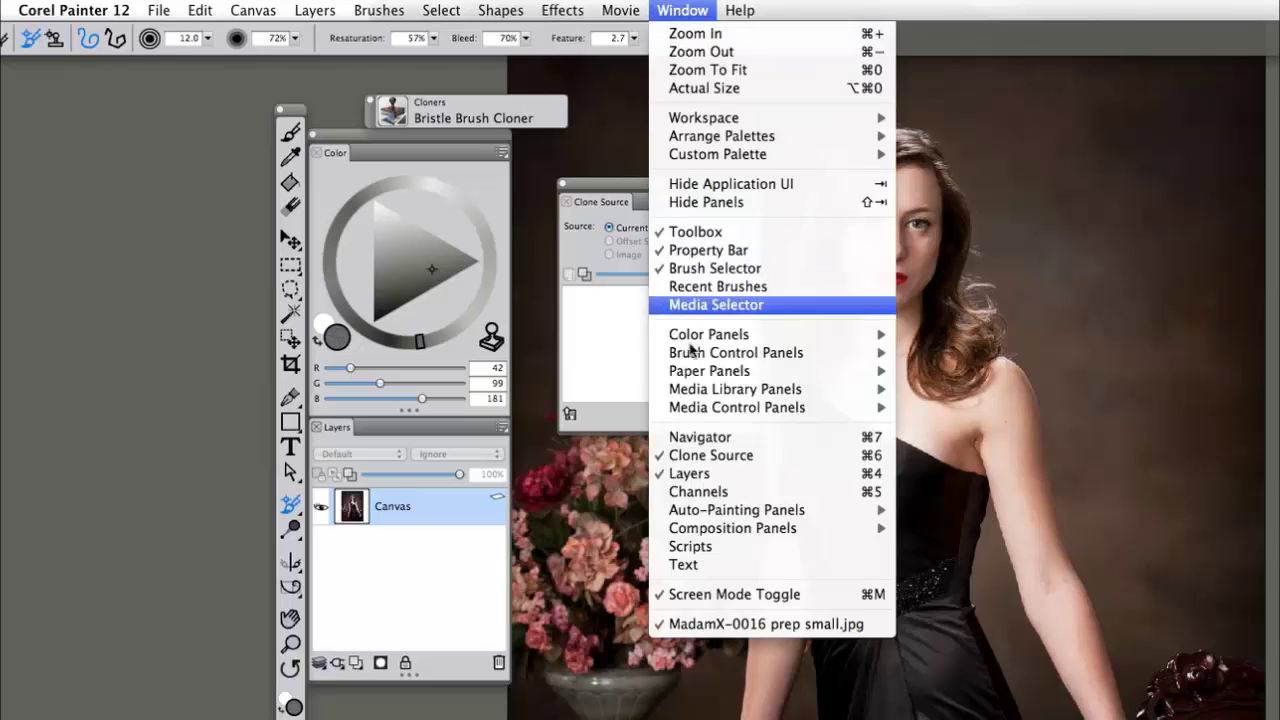
left_click(708, 456)
left_click(682, 10)
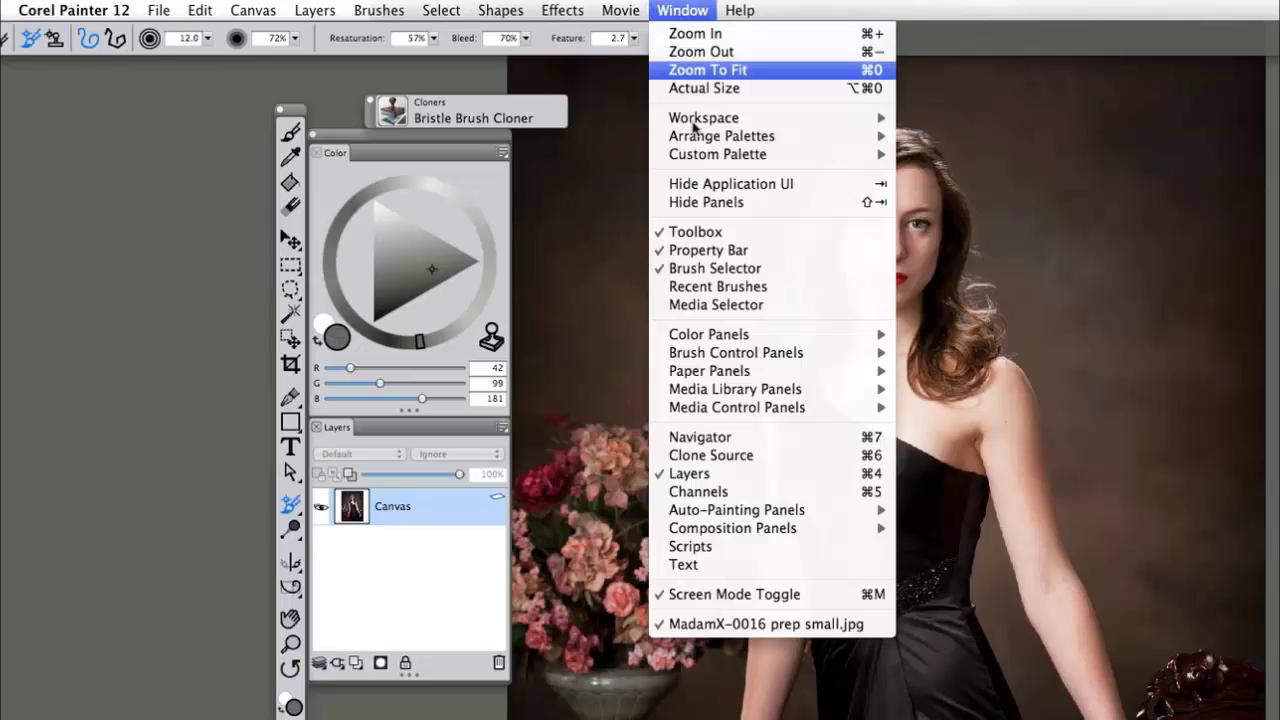
left_click(712, 455)
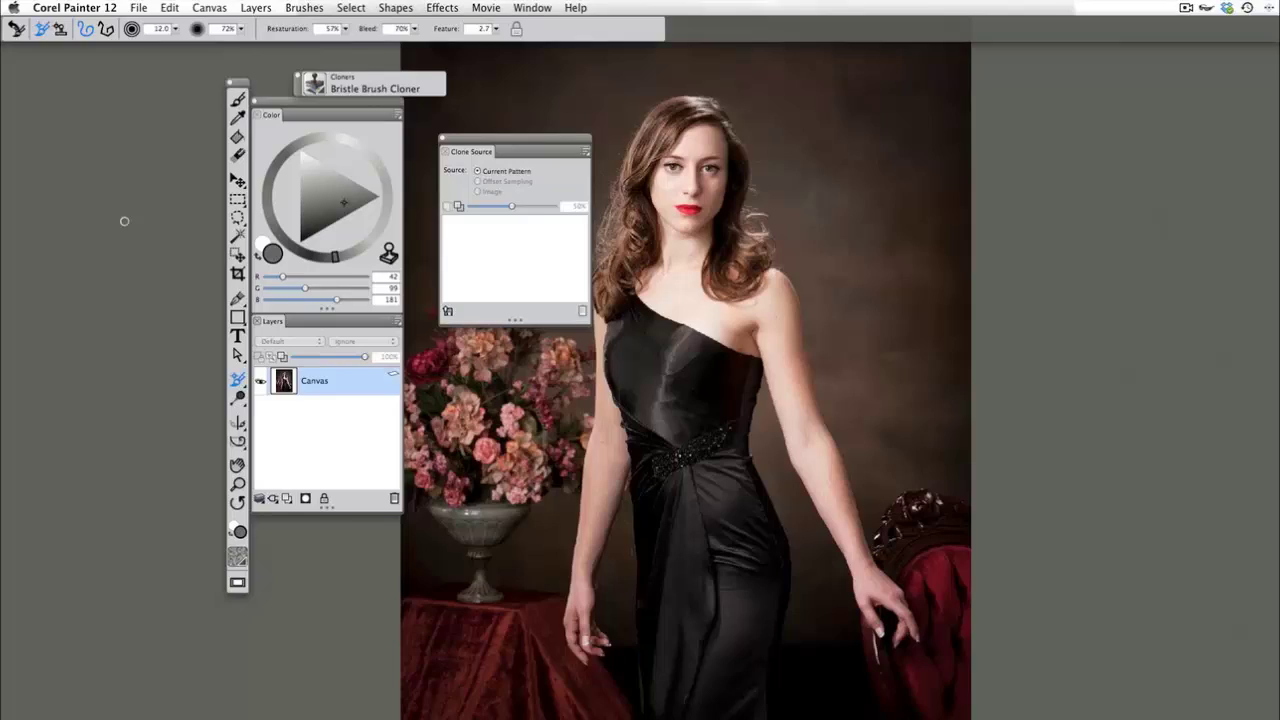
left_click(138, 7)
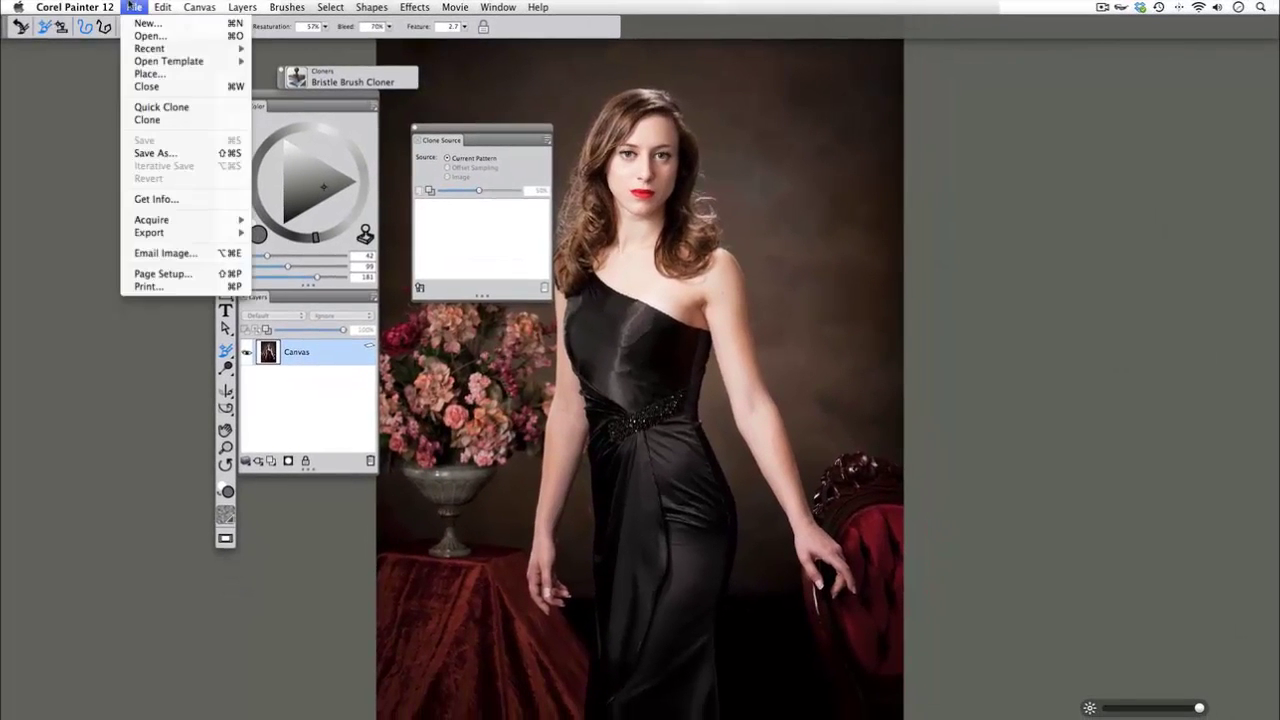
left_click(158, 120)
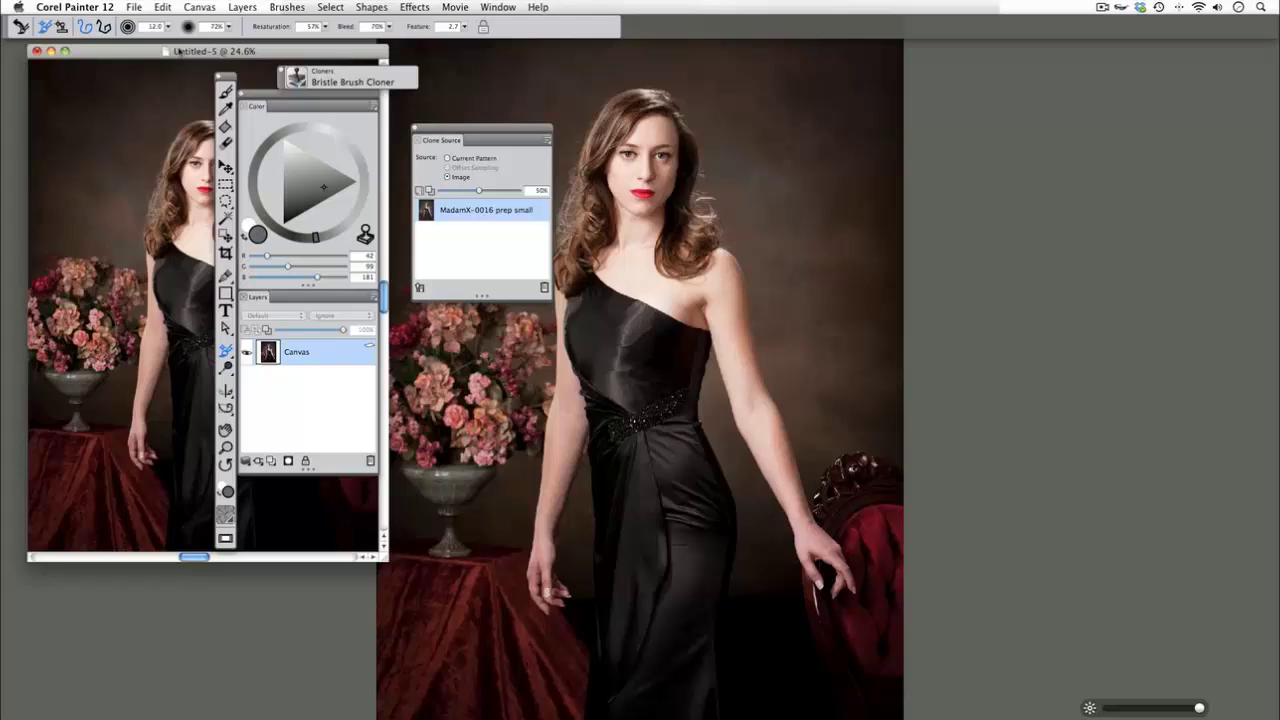
mouse_move(178, 46)
left_mouse_down()
mouse_move(628, 101)
mouse_move(943, 103)
left_mouse_up()
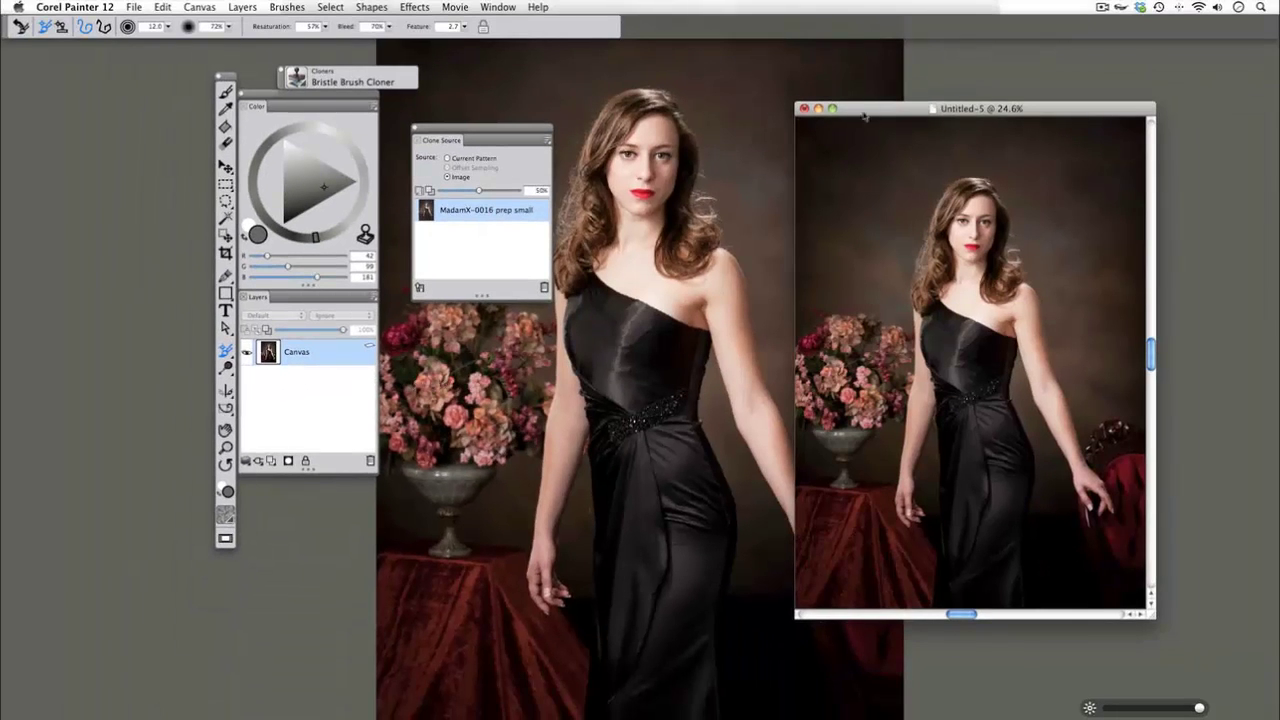
left_click_drag(865, 116, 882, 111)
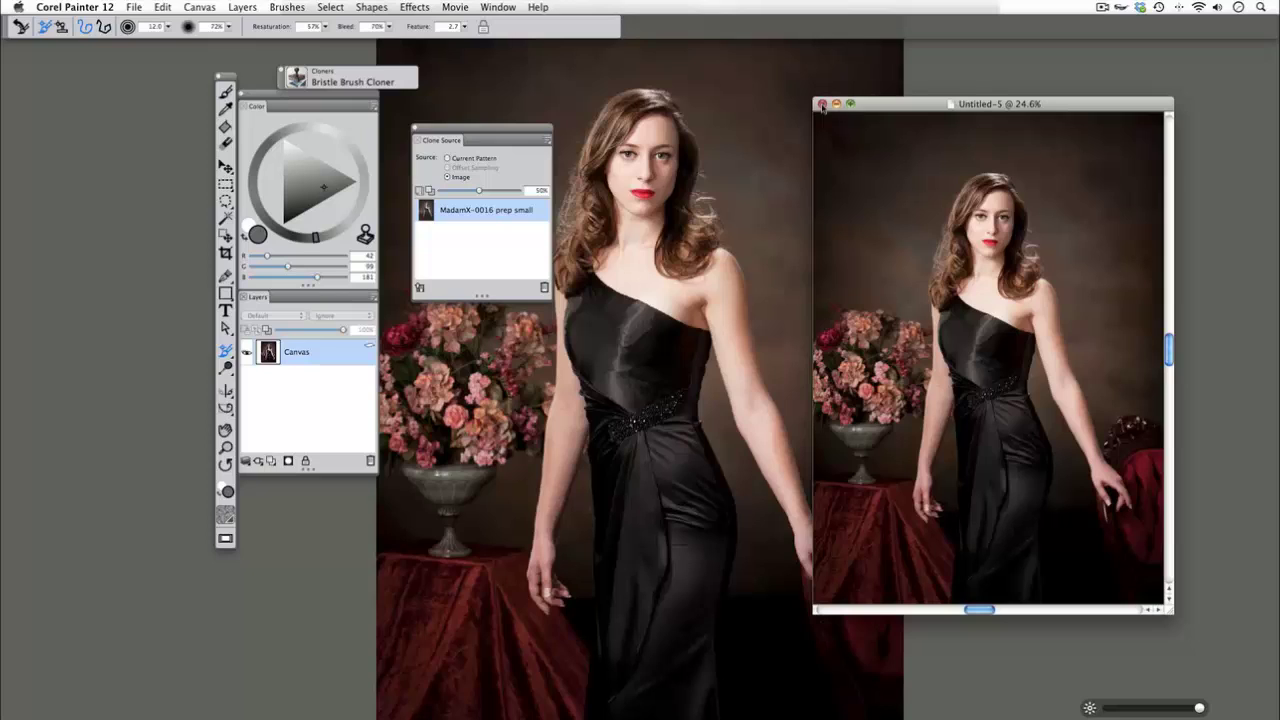
left_click(822, 104)
left_click(567, 251)
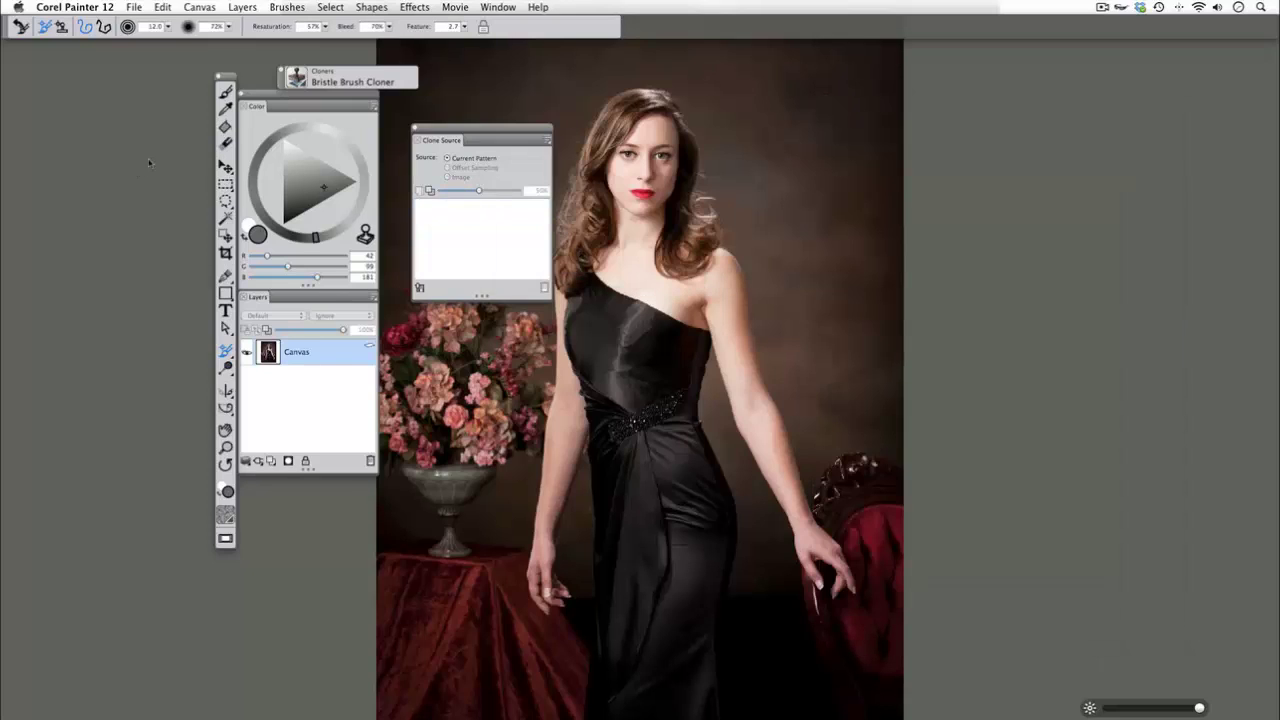
- Create a quick clone of the portrait, move its window right, and toggle tracing paper off
left_click(133, 8)
left_click(161, 107)
left_click_drag(148, 78, 886, 68)
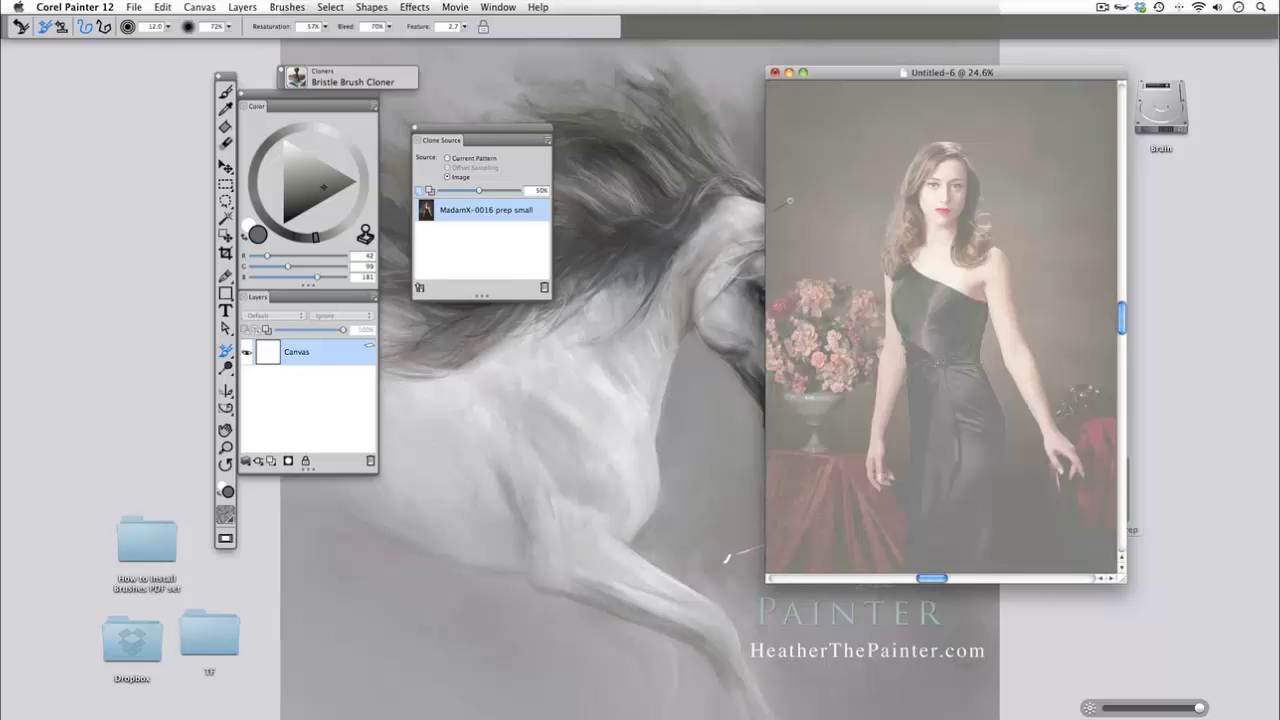
key("super+t")
key("super+t")
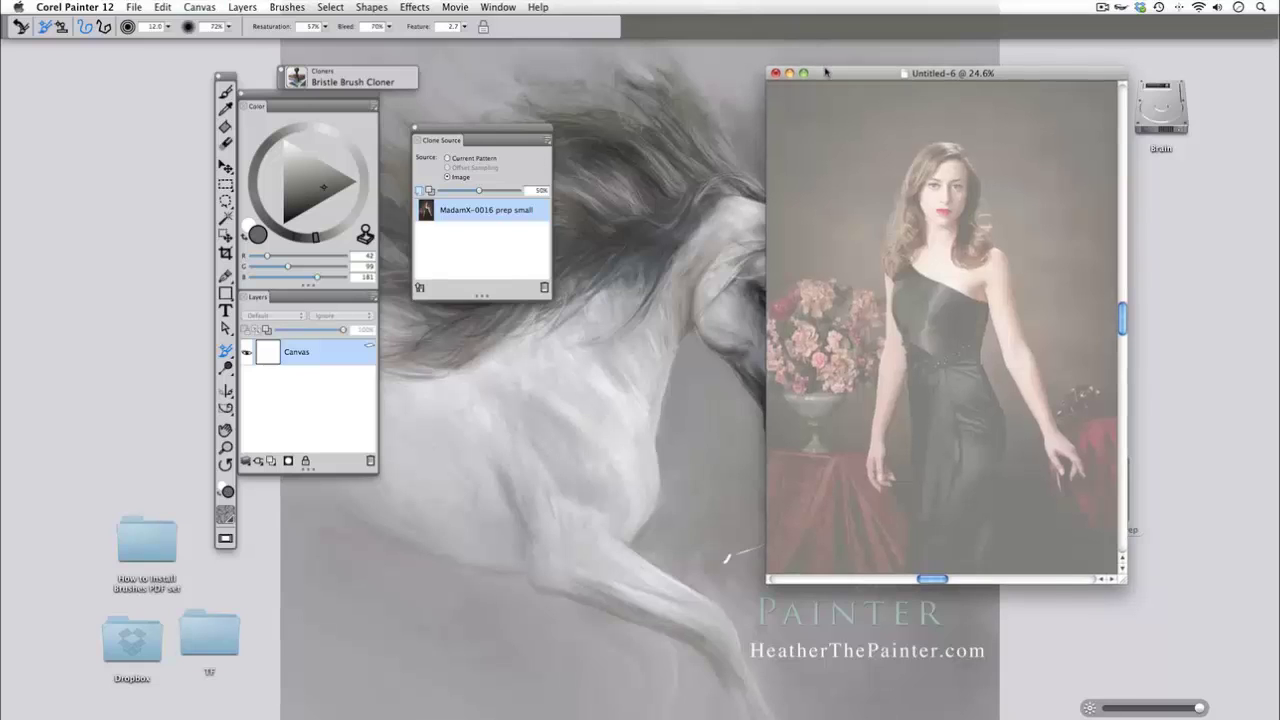
- Show the clone in full-screen mode and shift the image right, away from the panels
left_click_drag(808, 72, 770, 72)
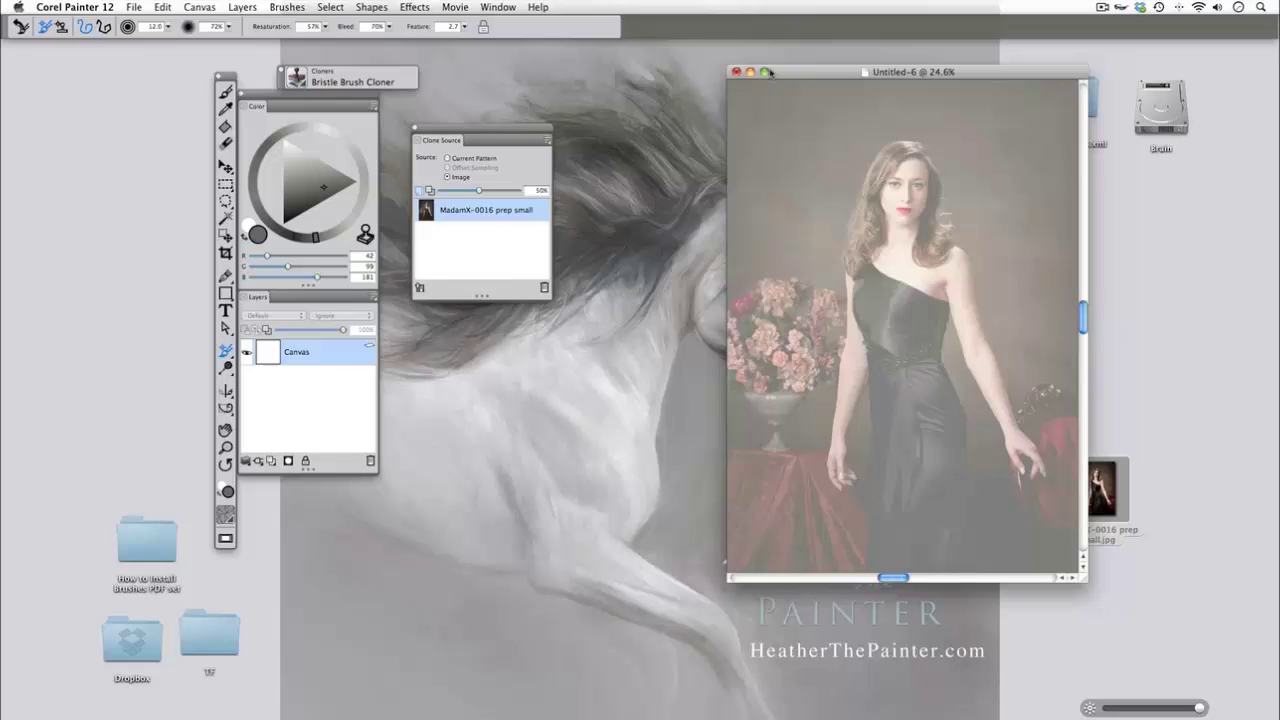
left_click(766, 72)
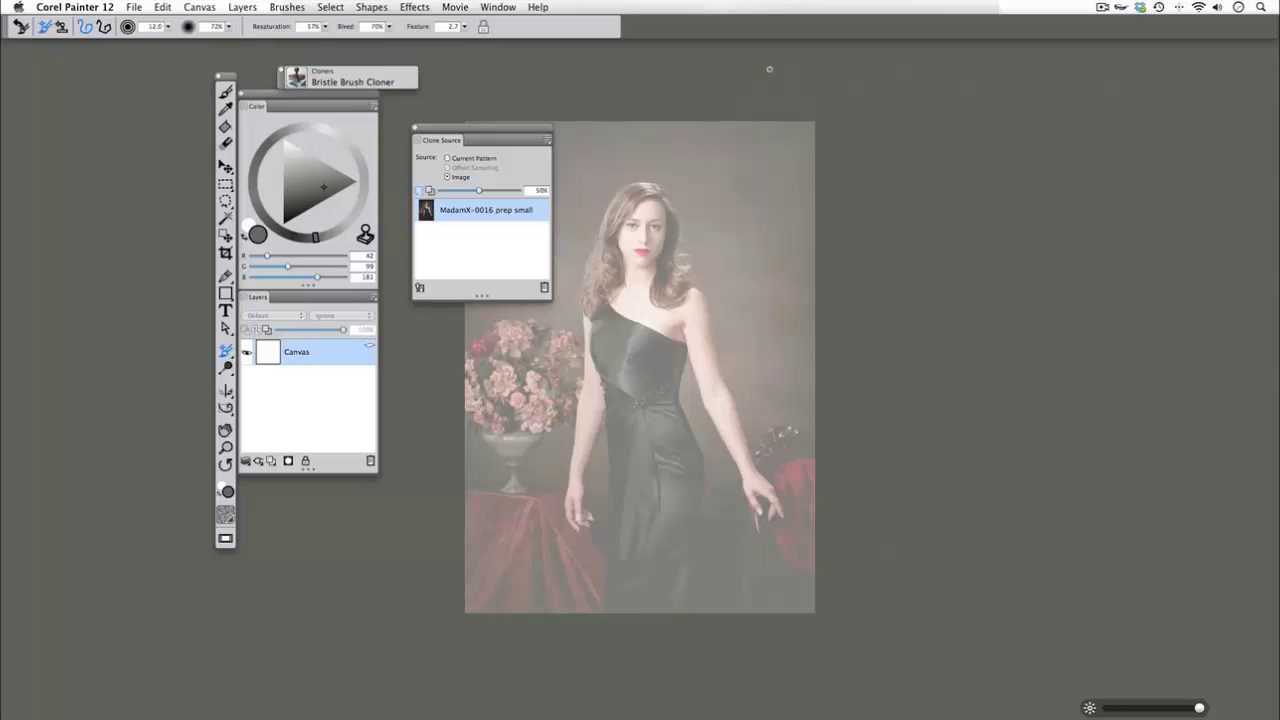
mouse_move(506, 378)
left_mouse_down()
mouse_move(643, 376)
mouse_move(643, 360)
left_mouse_up()
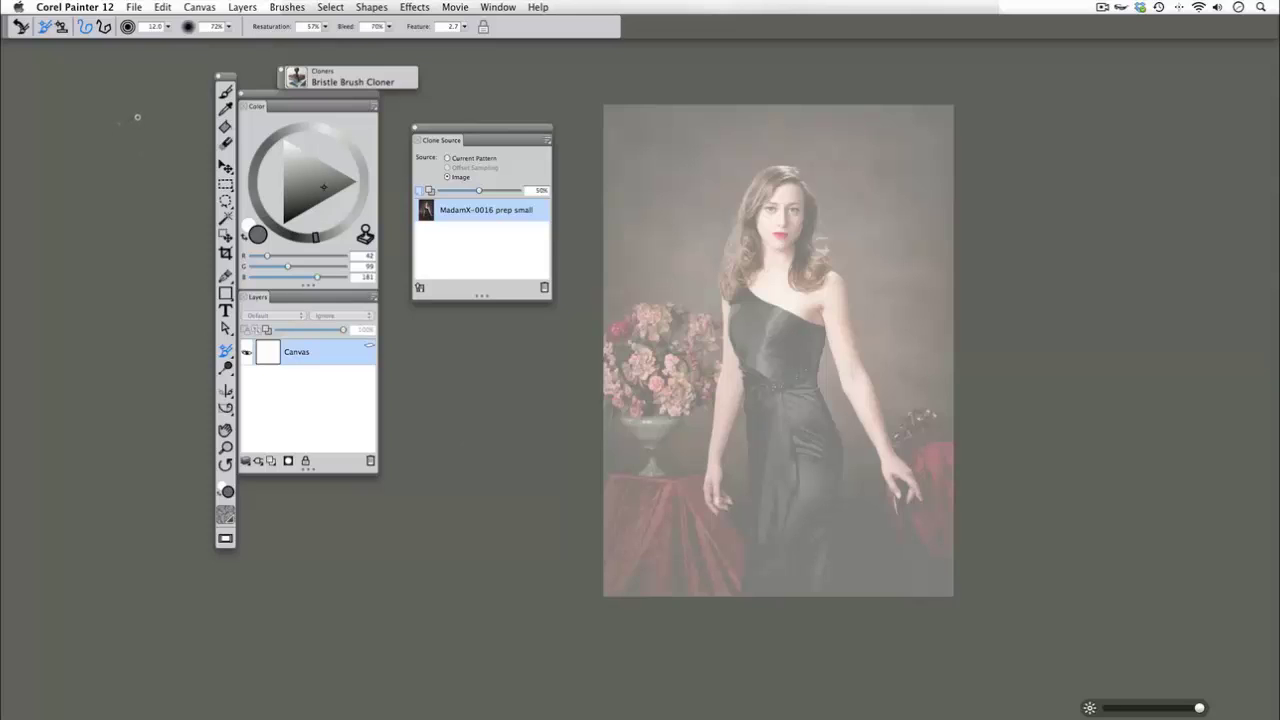
- In Preferences > Quick Clone, uncheck Close source image and Switch to cloner brushes
left_click(74, 7)
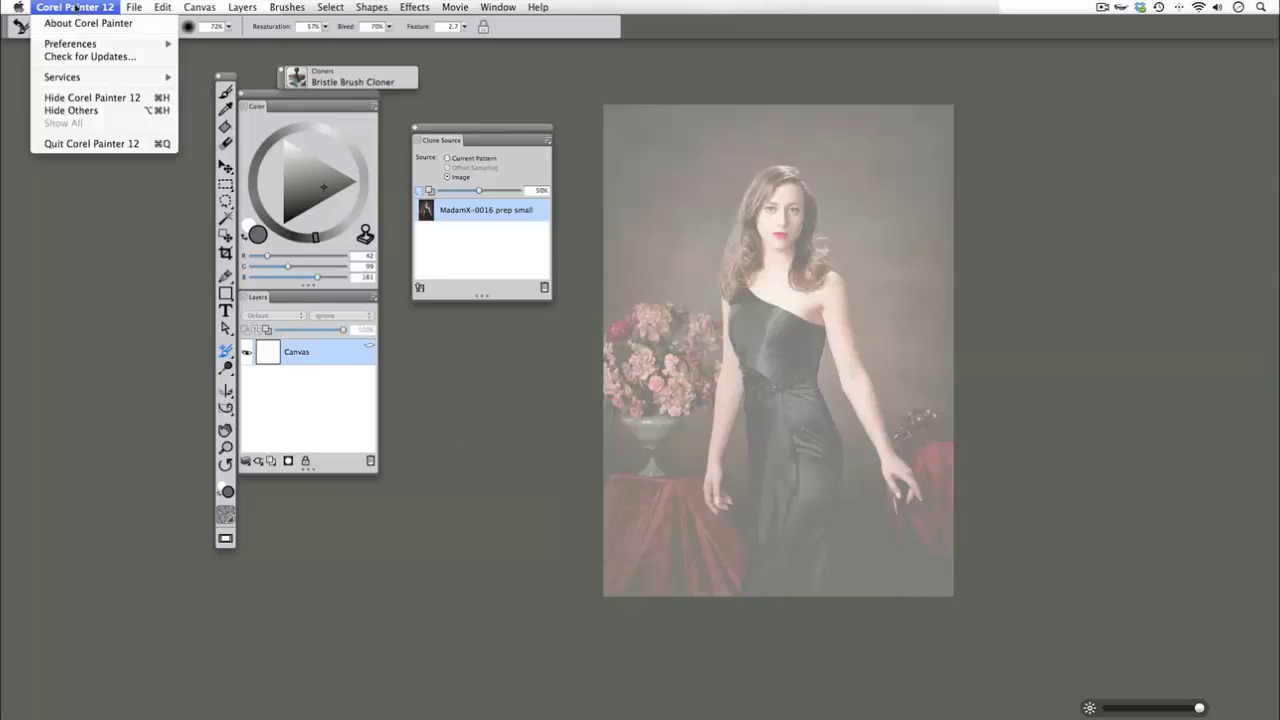
mouse_move(83, 48)
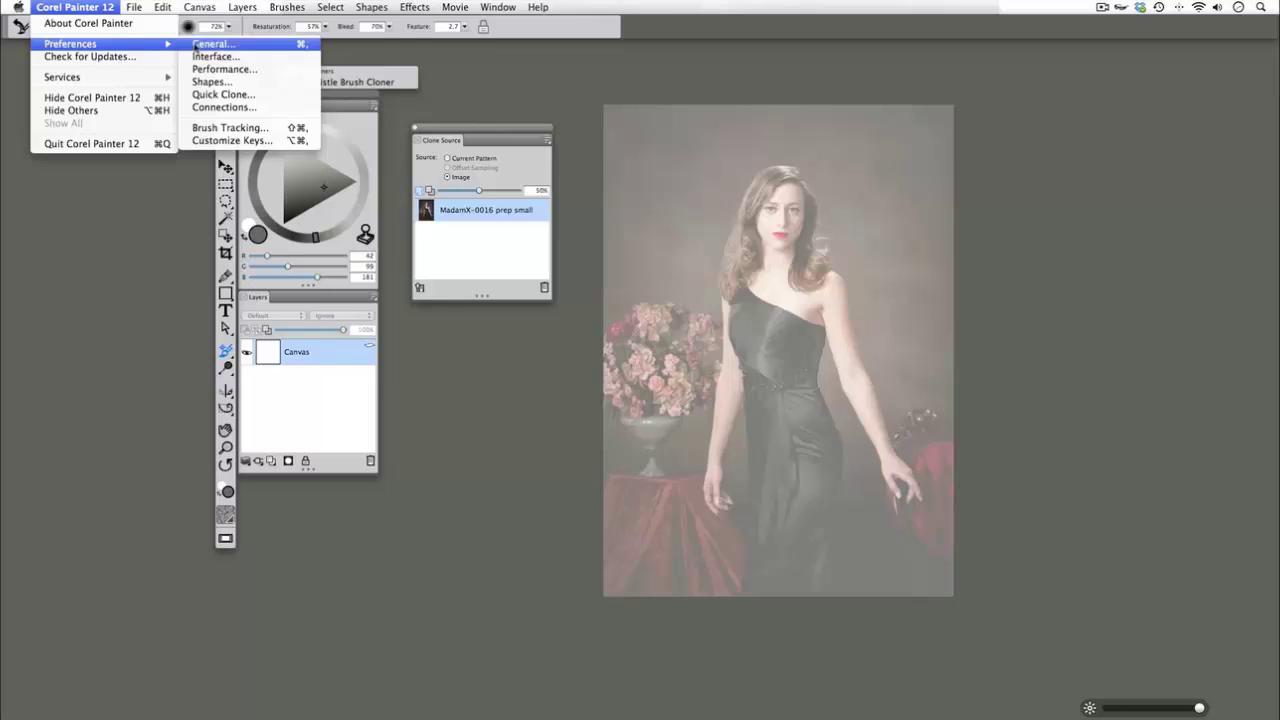
left_click(232, 94)
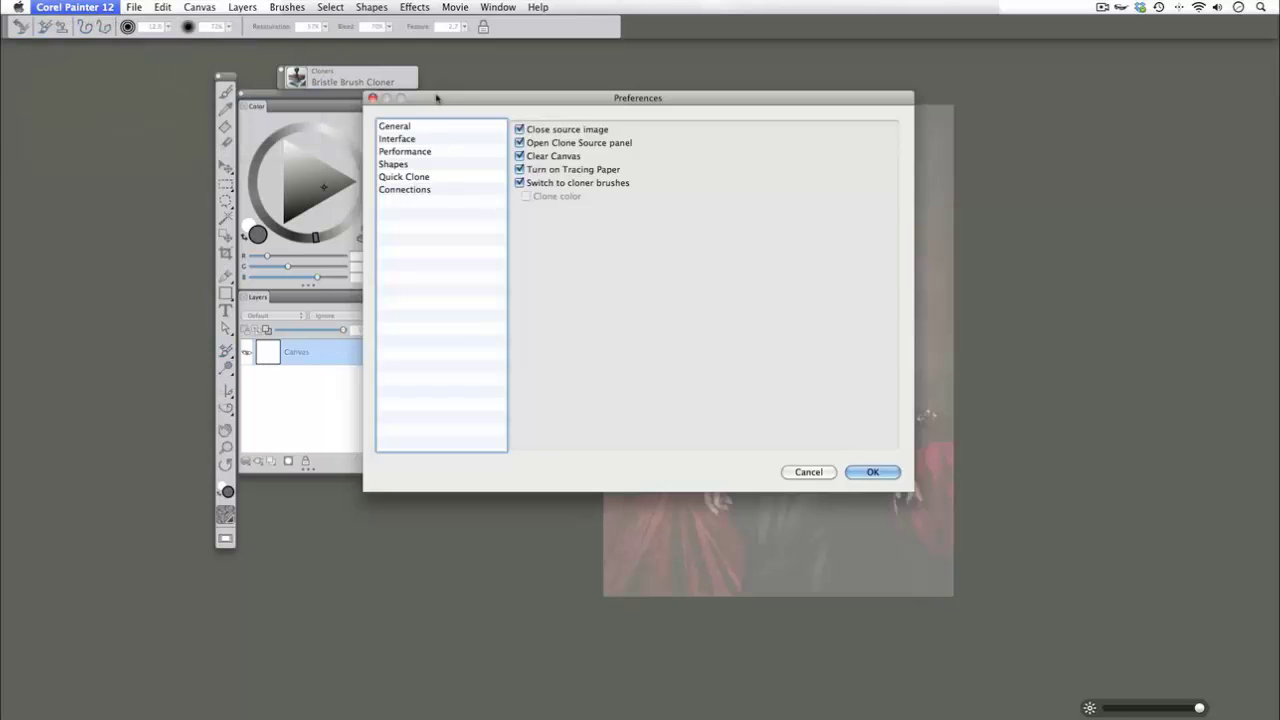
left_click_drag(427, 100, 487, 150)
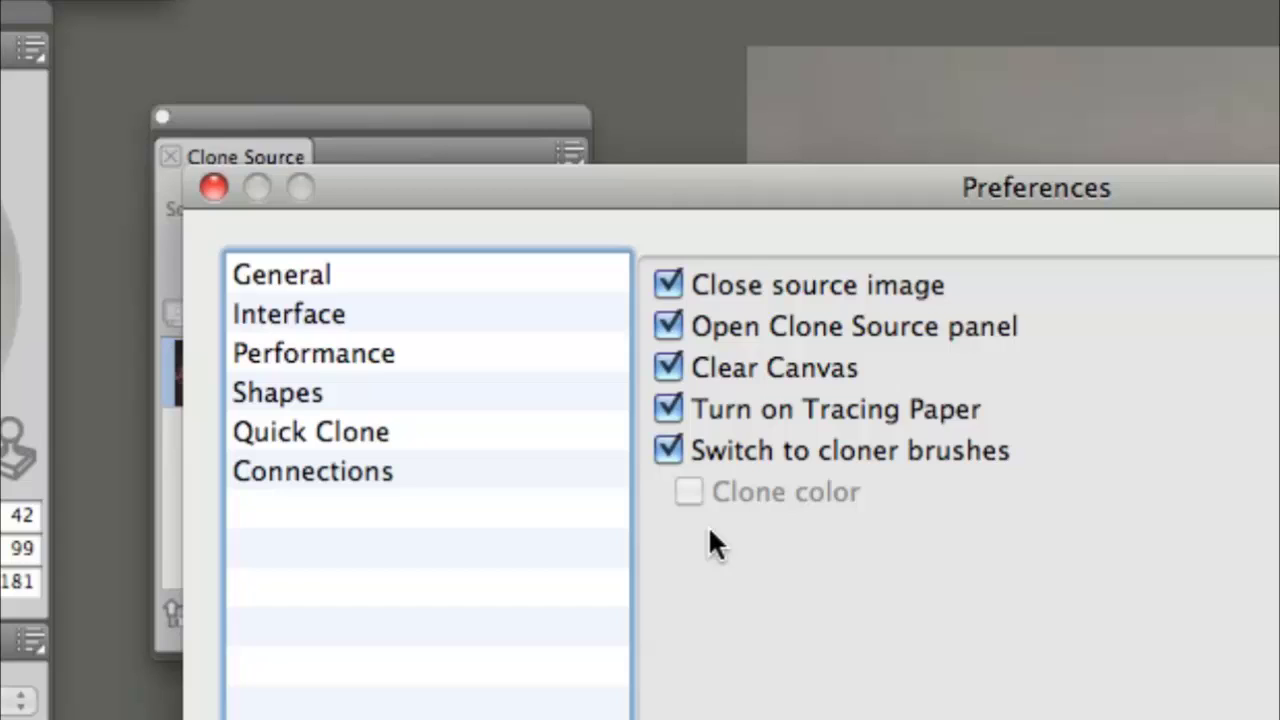
left_click(667, 285)
left_click(667, 450)
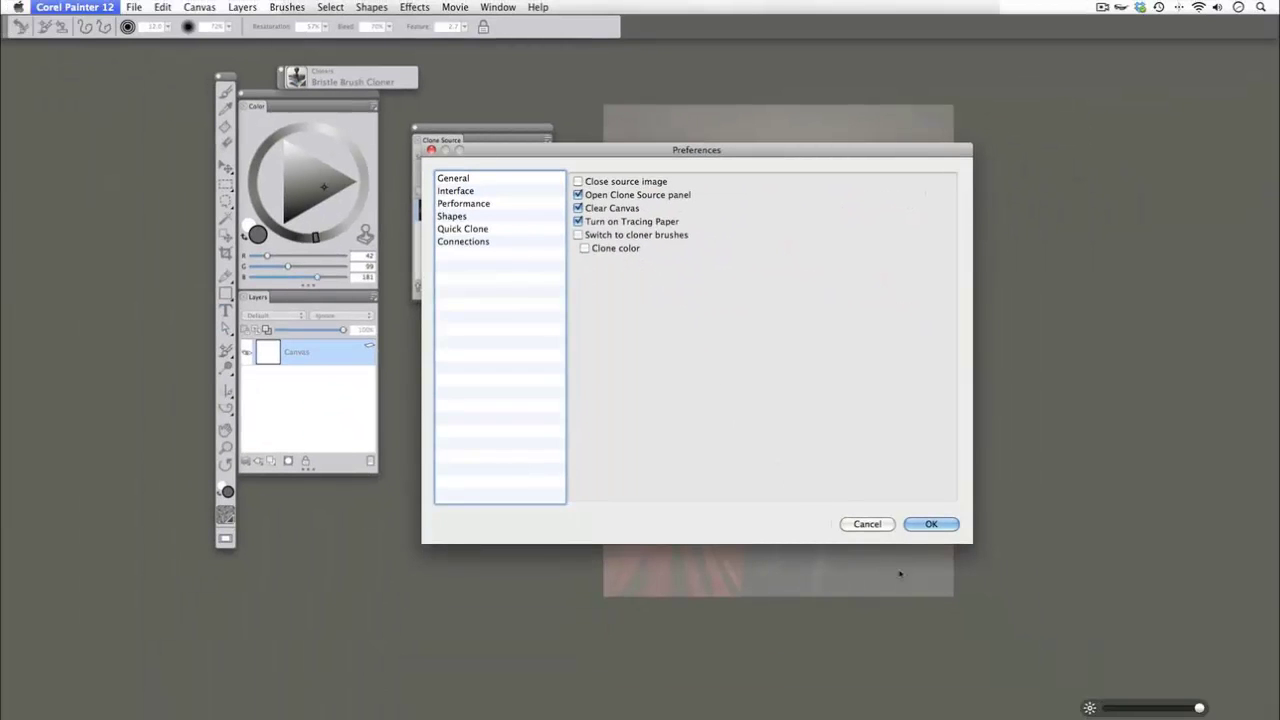
- Confirm the preferences, close the untitled clone without saving, and open the MadamX-0016 photo
left_click(935, 527)
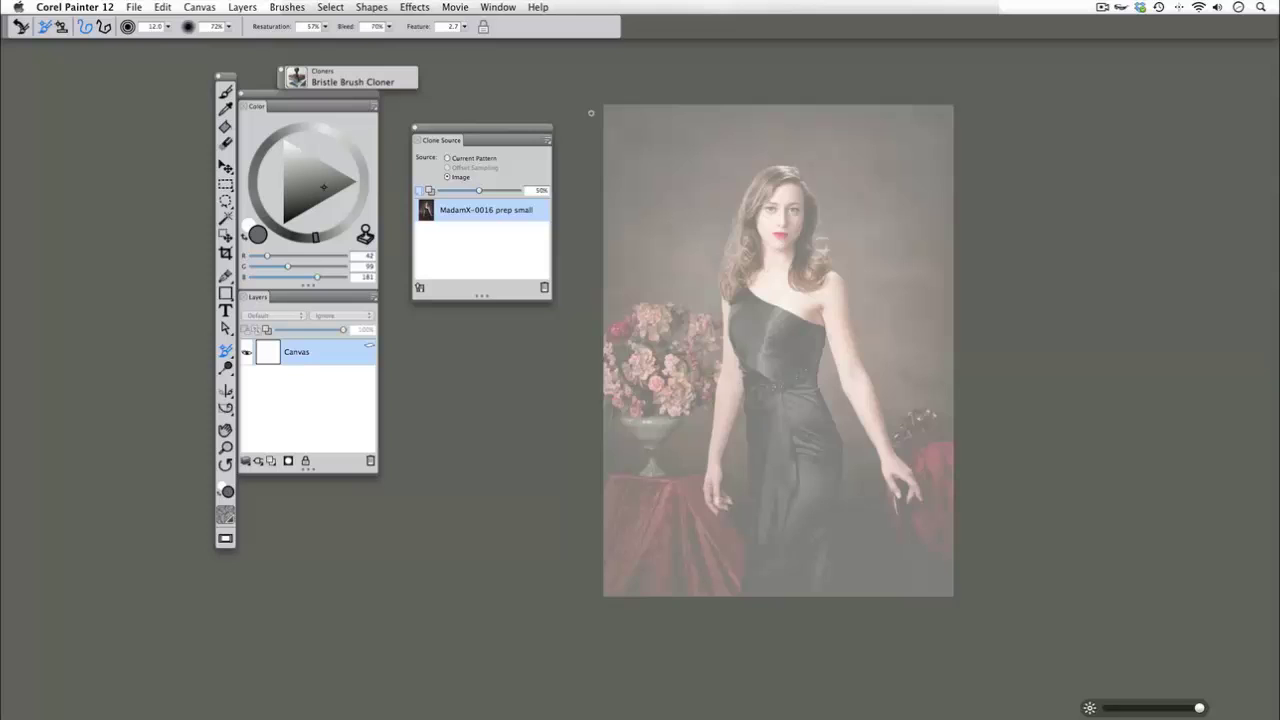
key("super+w")
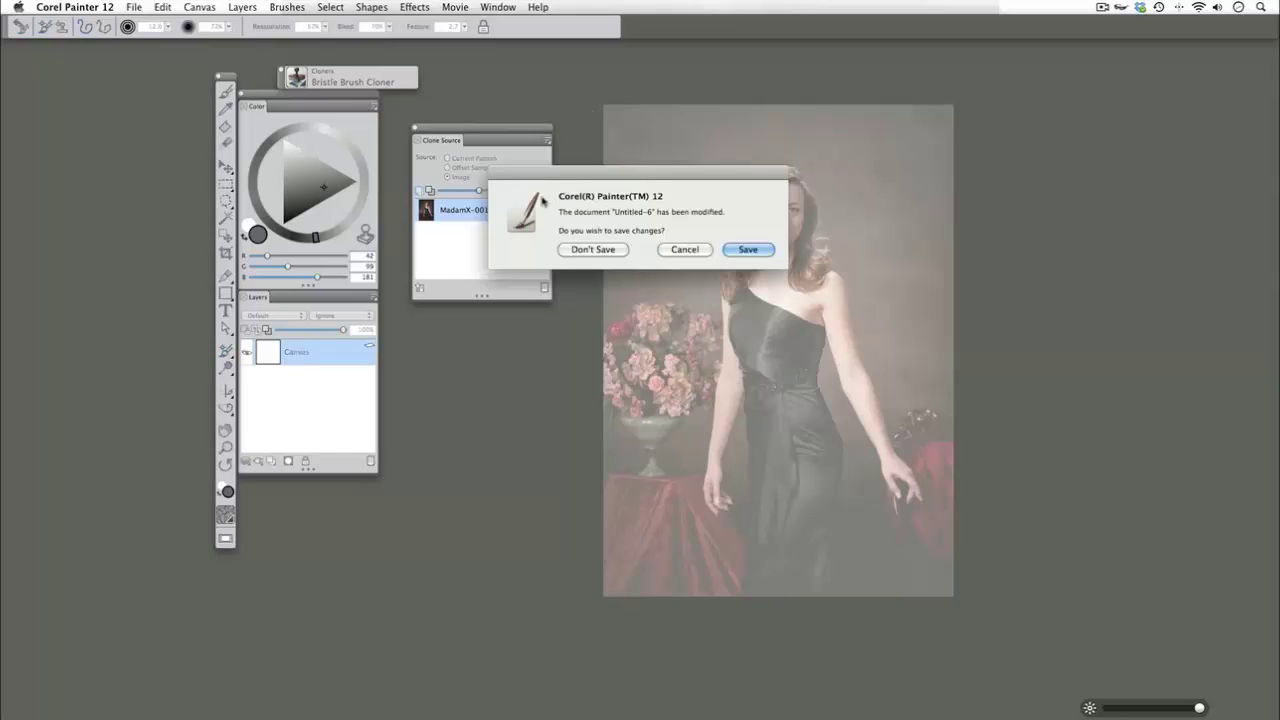
left_click(584, 248)
mouse_move(1094, 496)
left_mouse_down()
mouse_move(1262, 475)
mouse_move(1262, 435)
left_mouse_up()
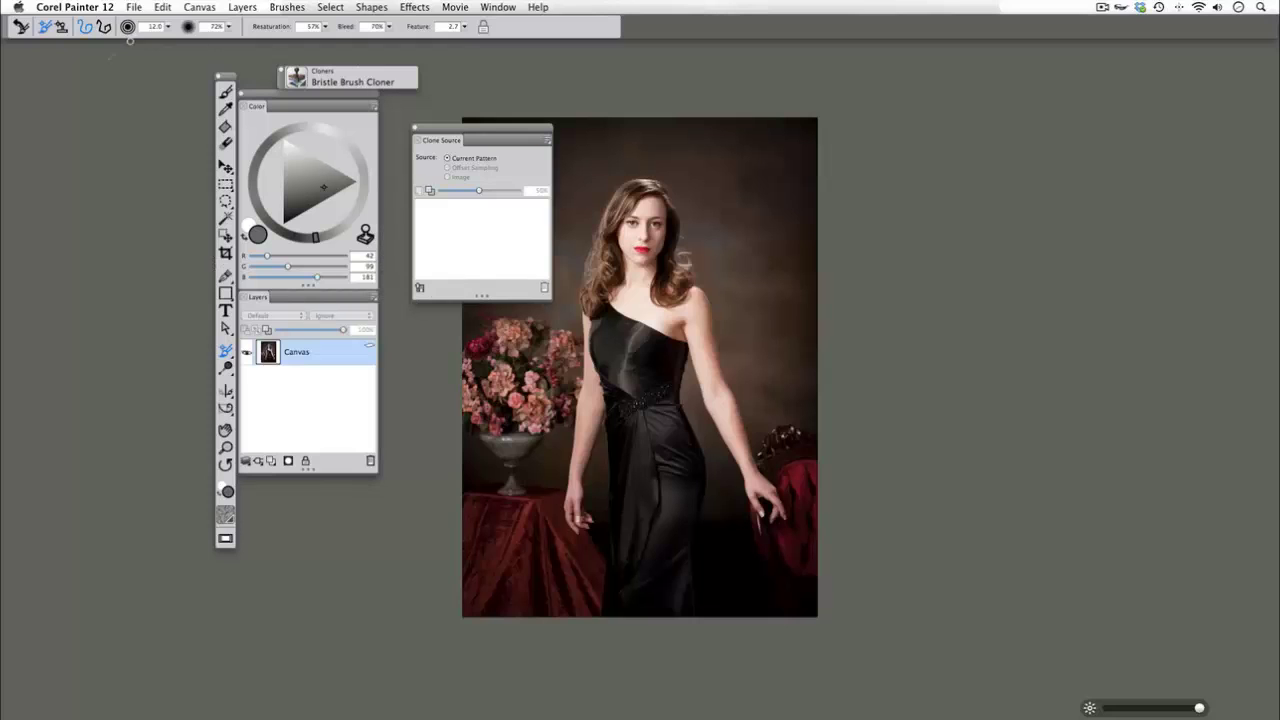
- Make the Untitled-7 quick clone and position its window beside the original MadamX-0016 photo
left_click(133, 7)
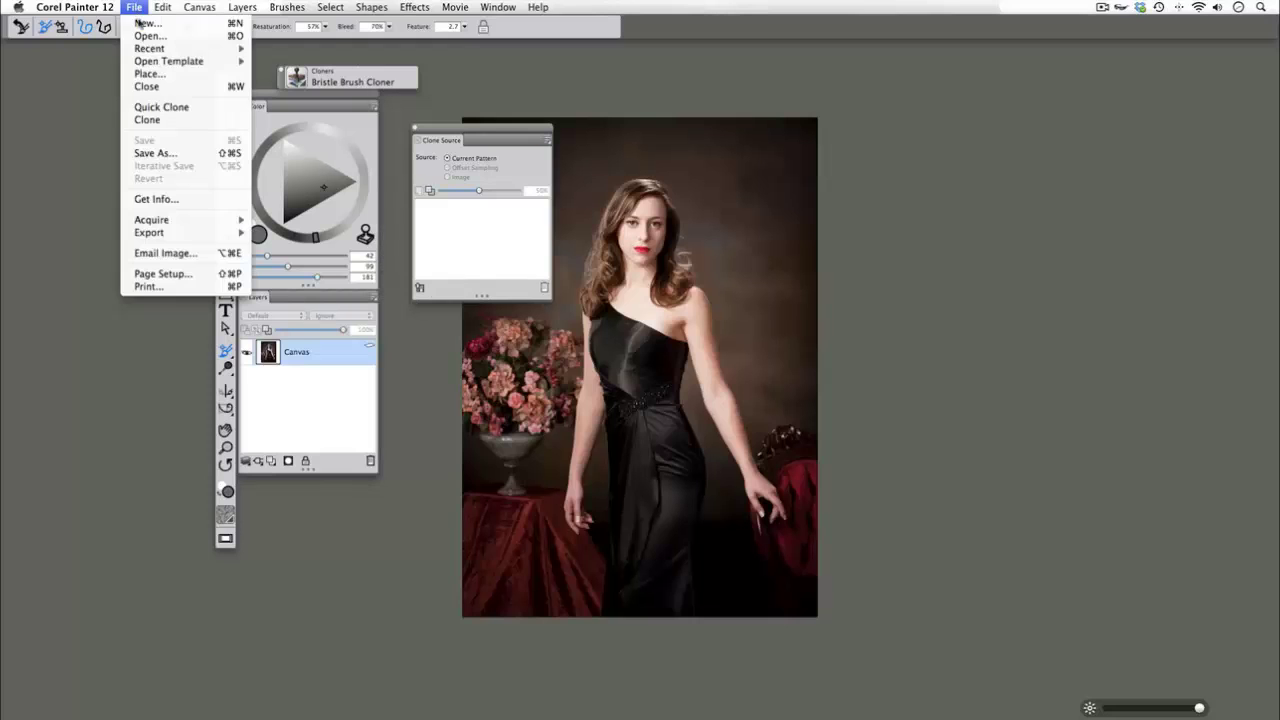
left_click(160, 114)
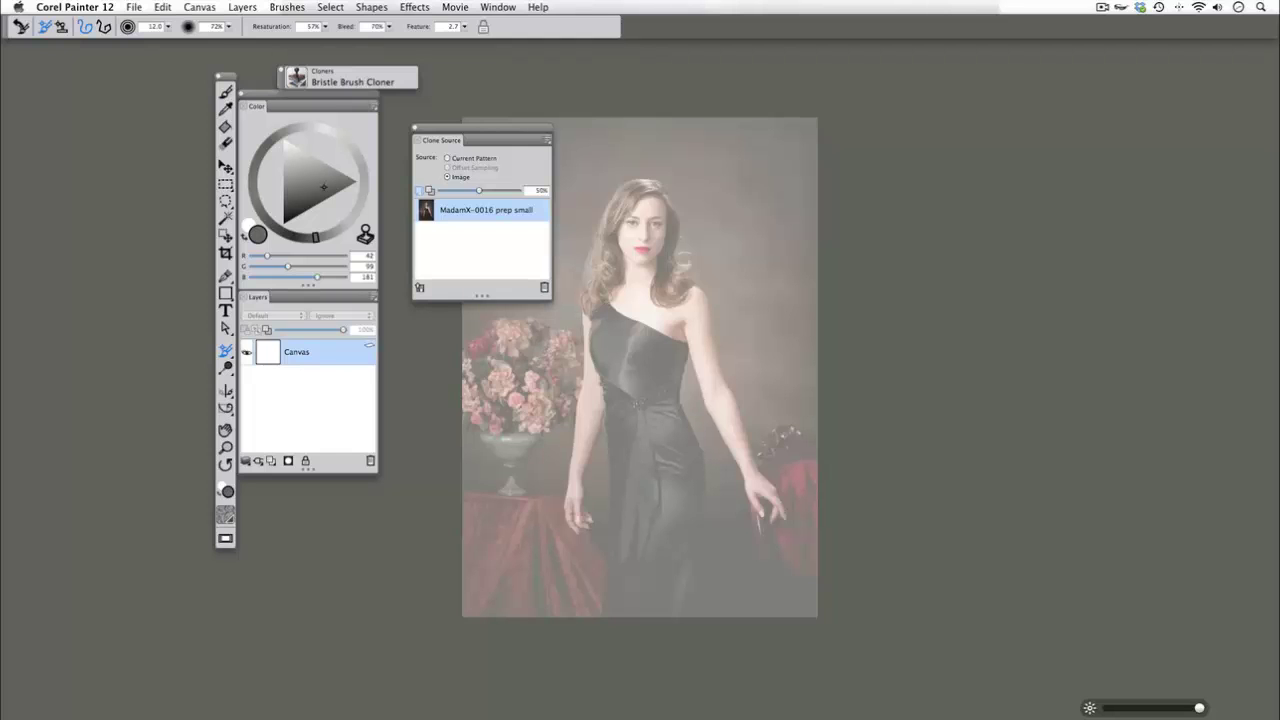
mouse_move(582, 100)
left_mouse_down()
mouse_move(149, 55)
mouse_move(534, 93)
mouse_move(949, 110)
left_mouse_up()
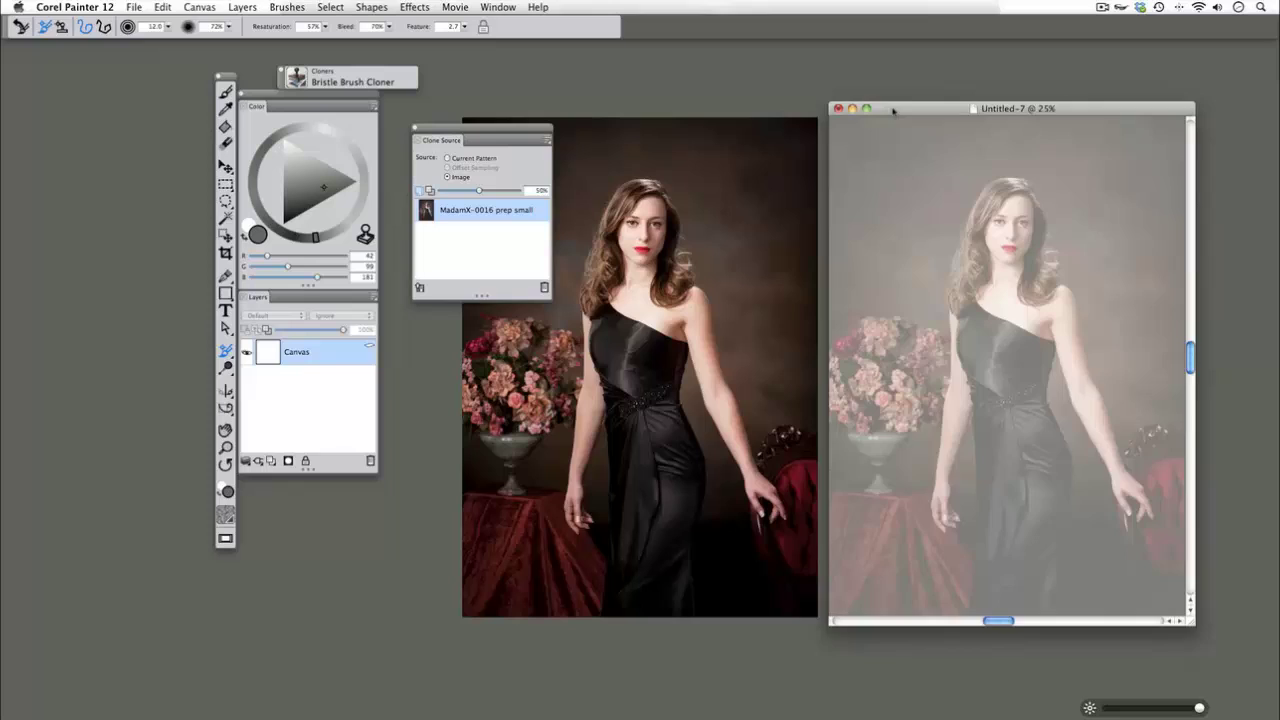
left_click_drag(897, 112, 886, 110)
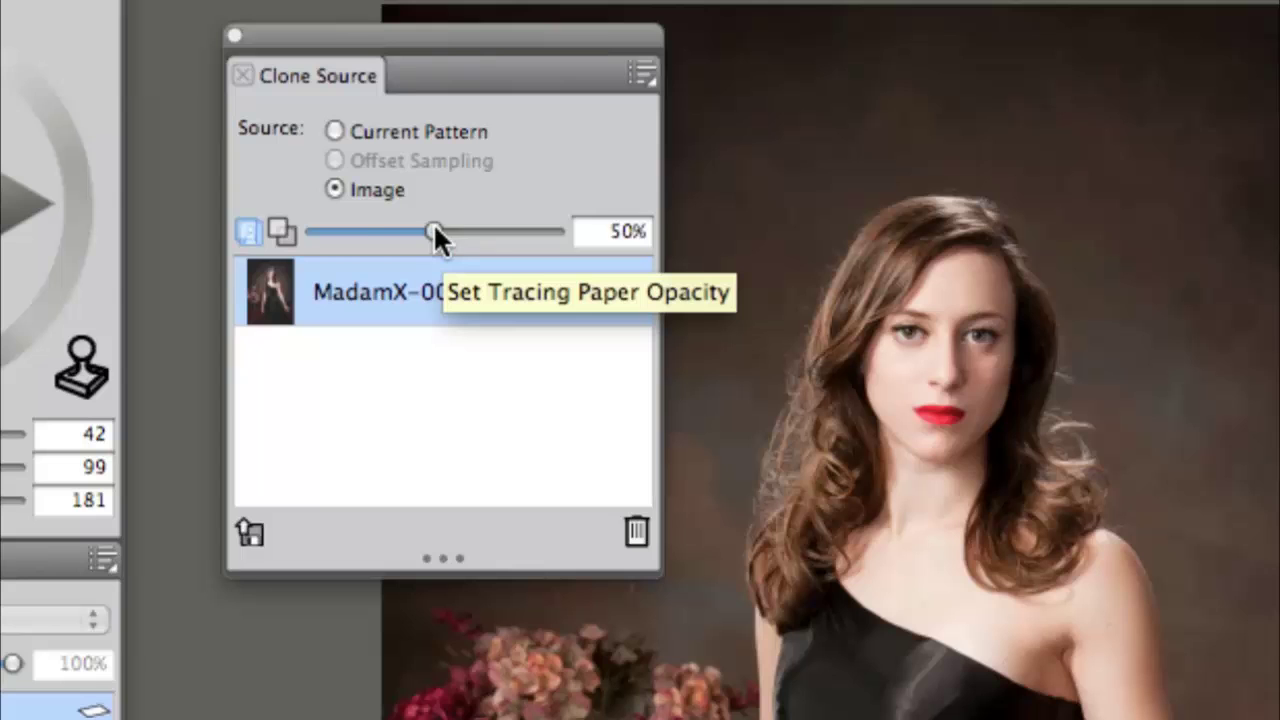
- Drag the Clone Source tracing paper opacity slider down to 0%
left_click_drag(433, 231, 242, 212)
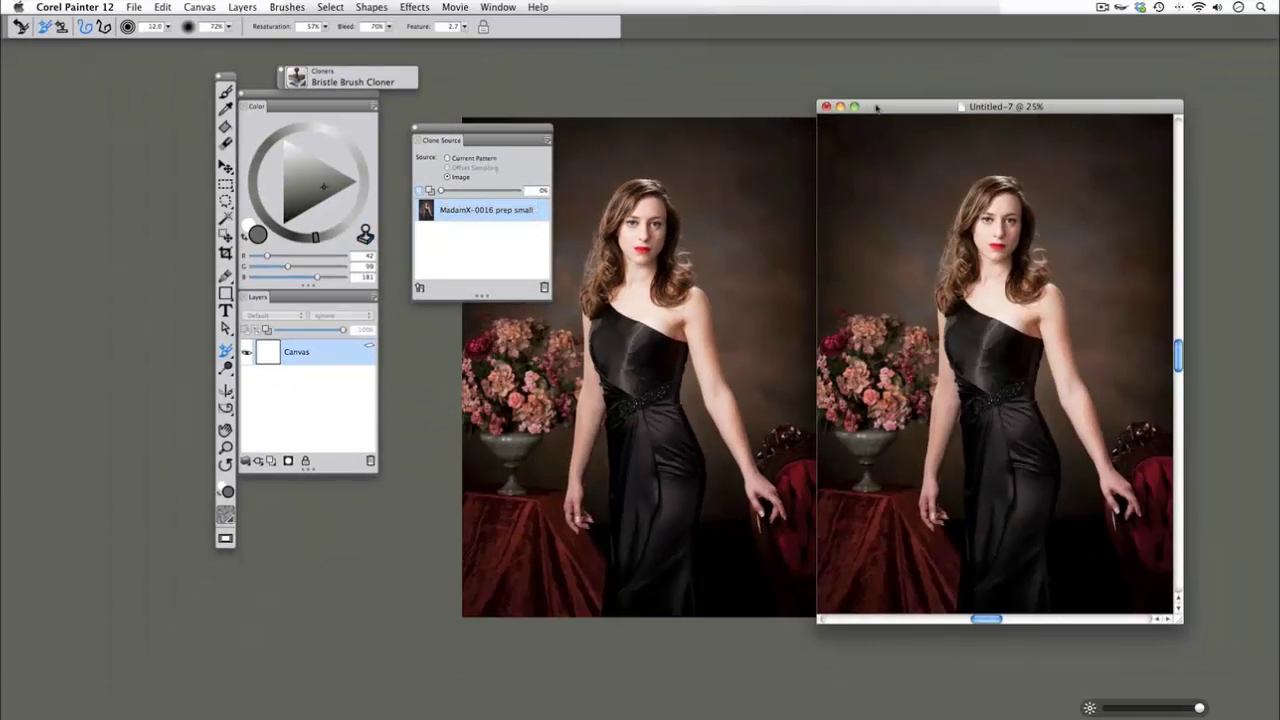
left_click_drag(878, 108, 884, 112)
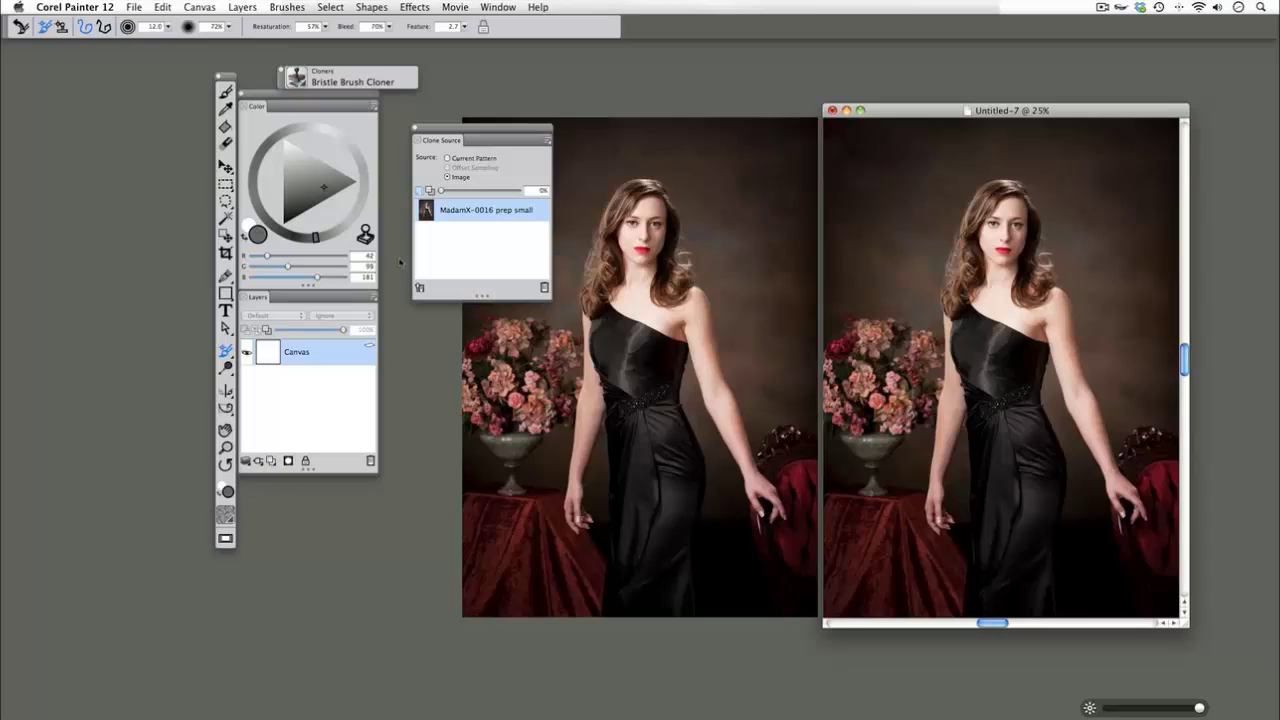
- Hide the tracing paper, pick the 28 Pencil, and enlarge the brush to about 96
key("super+t")
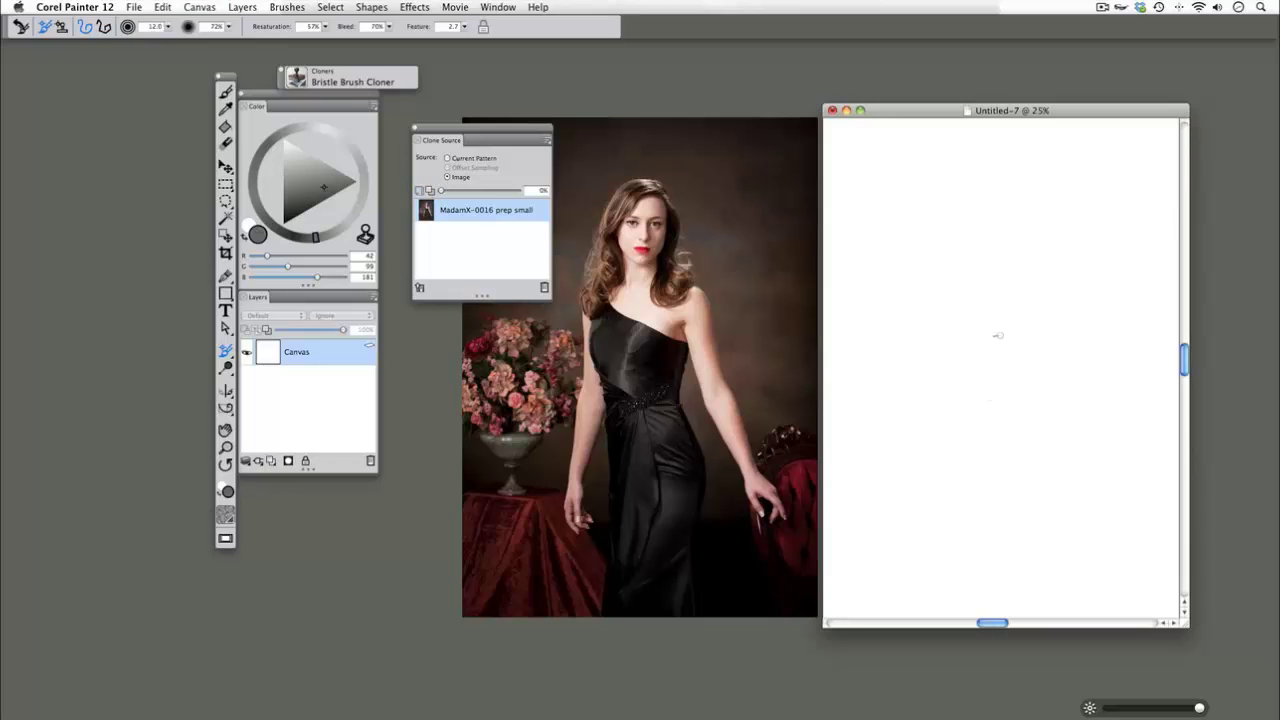
key("super+t")
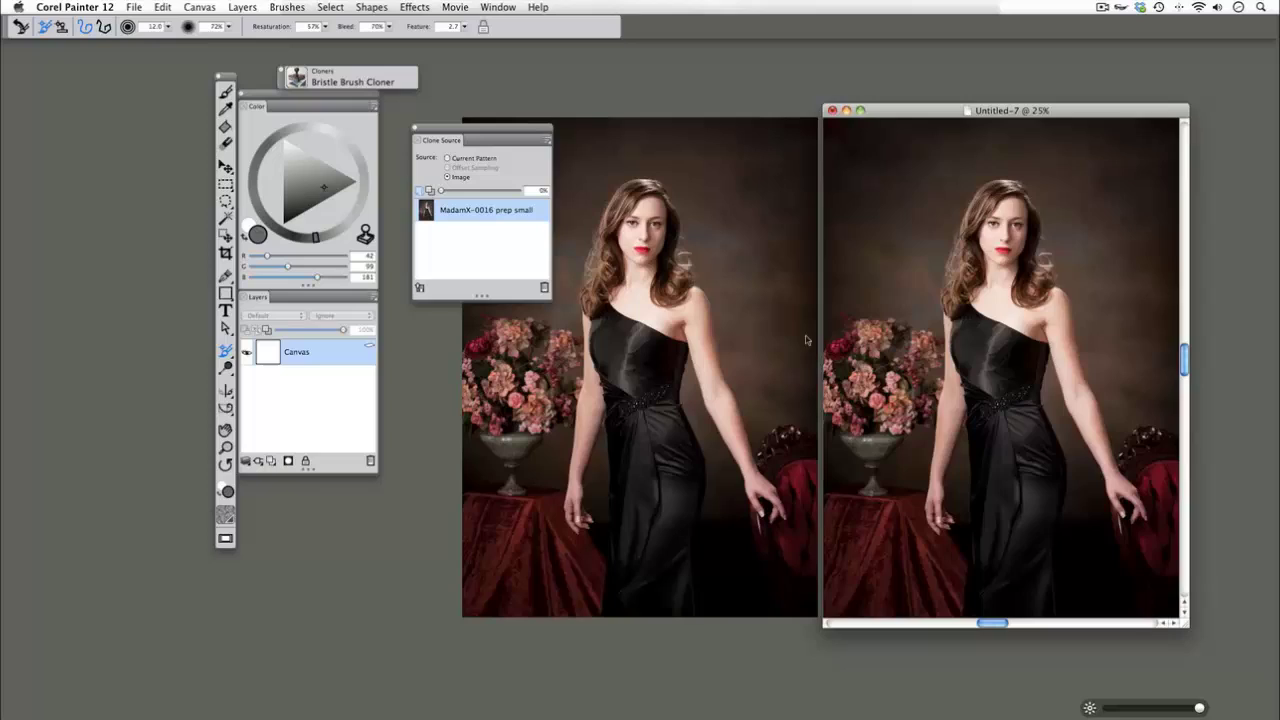
key("super+t")
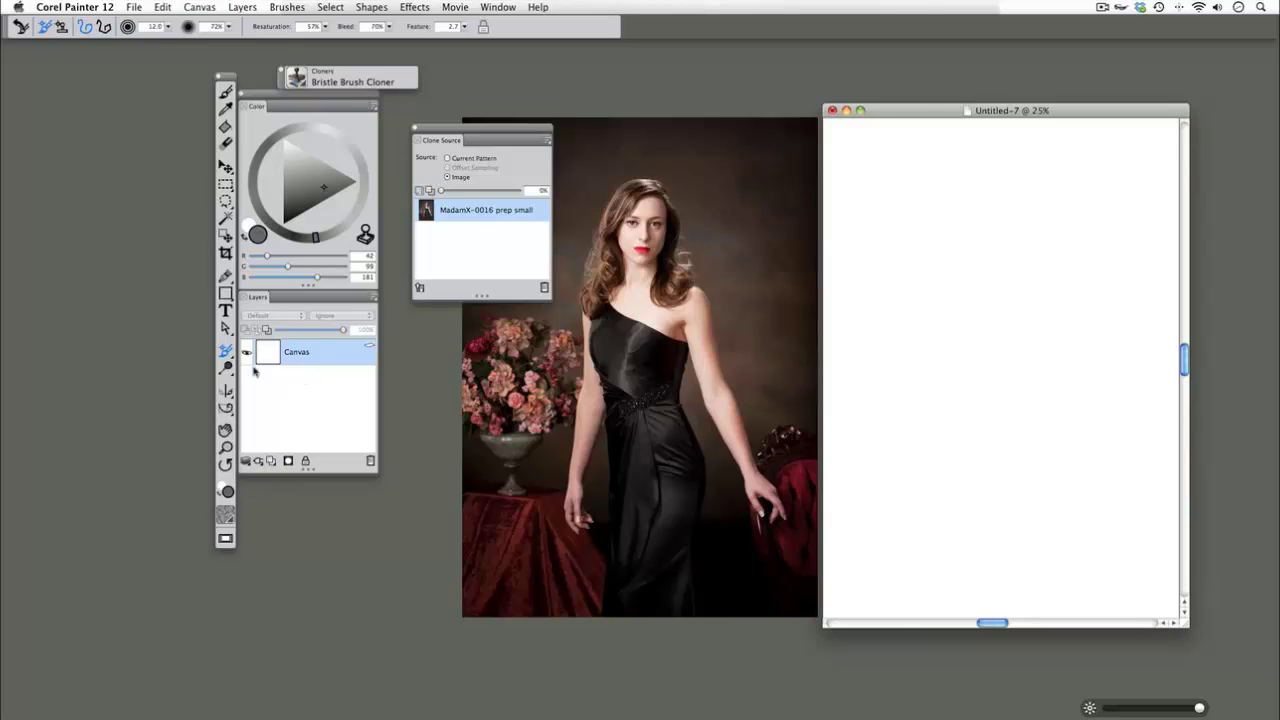
key("b")
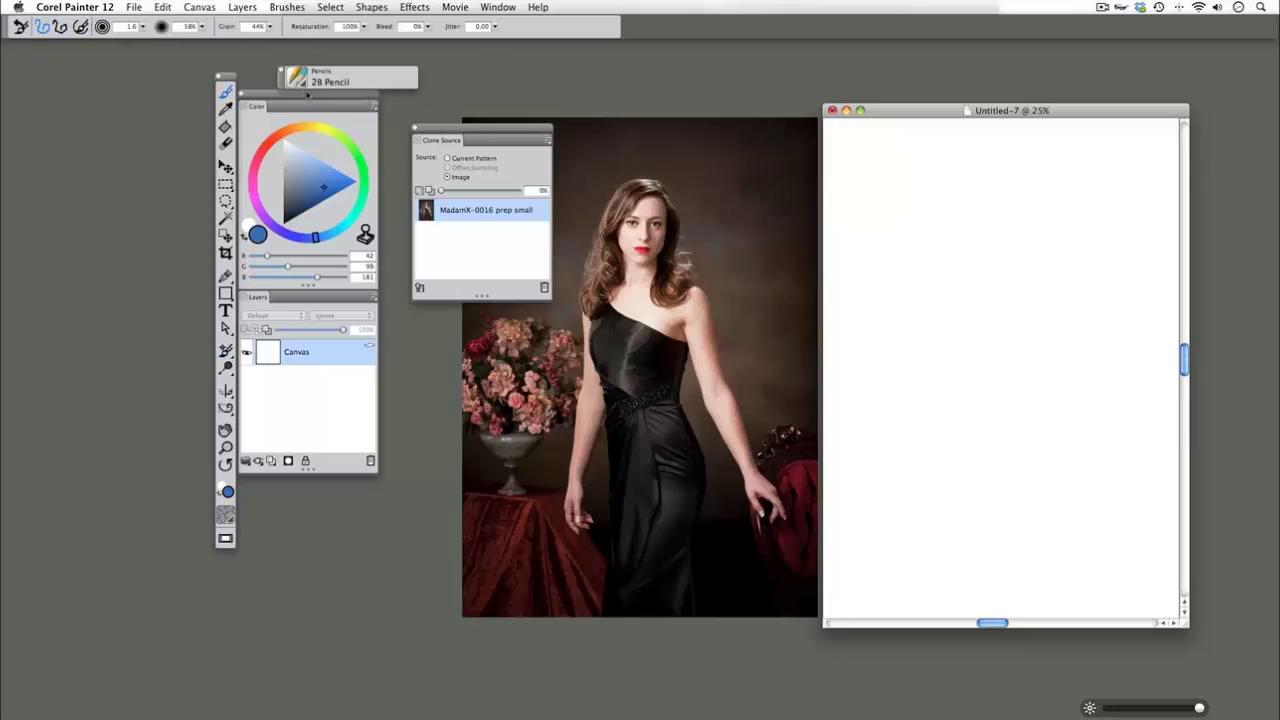
mouse_move(910, 336)
left_mouse_down()
mouse_move(880, 336)
mouse_move(1105, 352)
left_mouse_up()
- Paint a test smiley with a smile and two eyes, then turn tracing paper back on
left_click_drag(983, 280, 983, 315)
left_click_drag(1033, 280, 1034, 318)
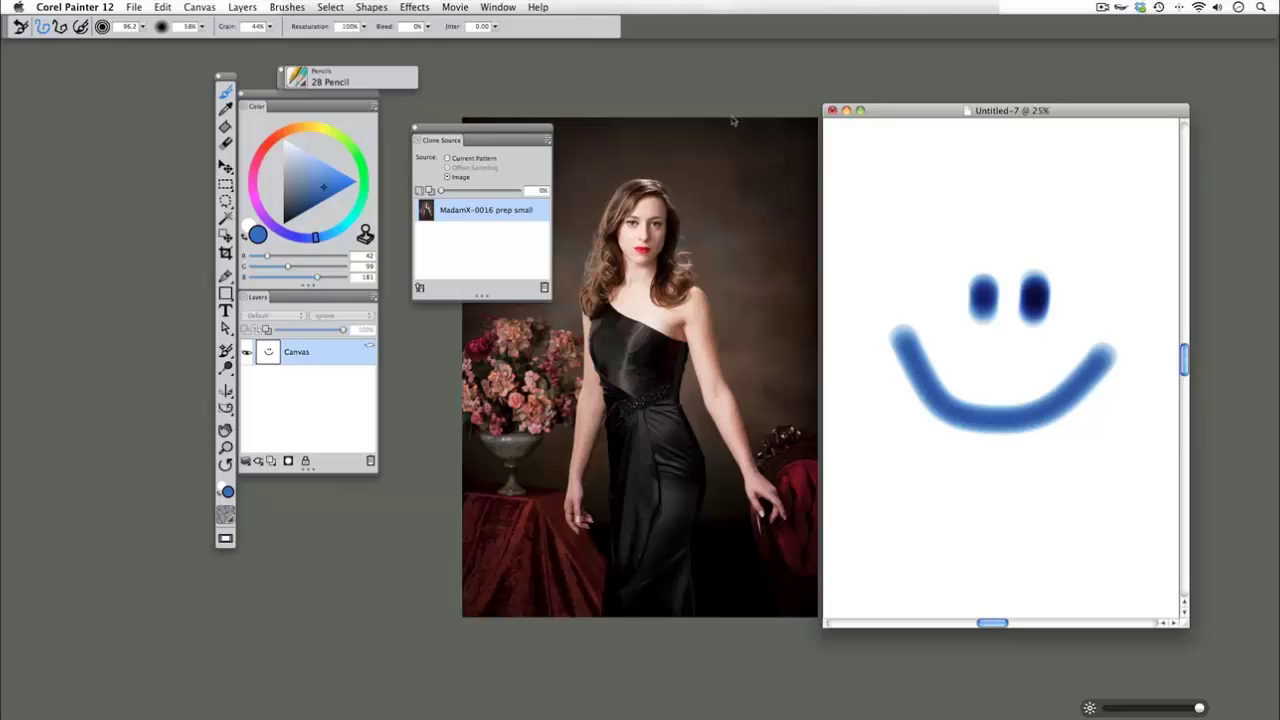
key("super+f")
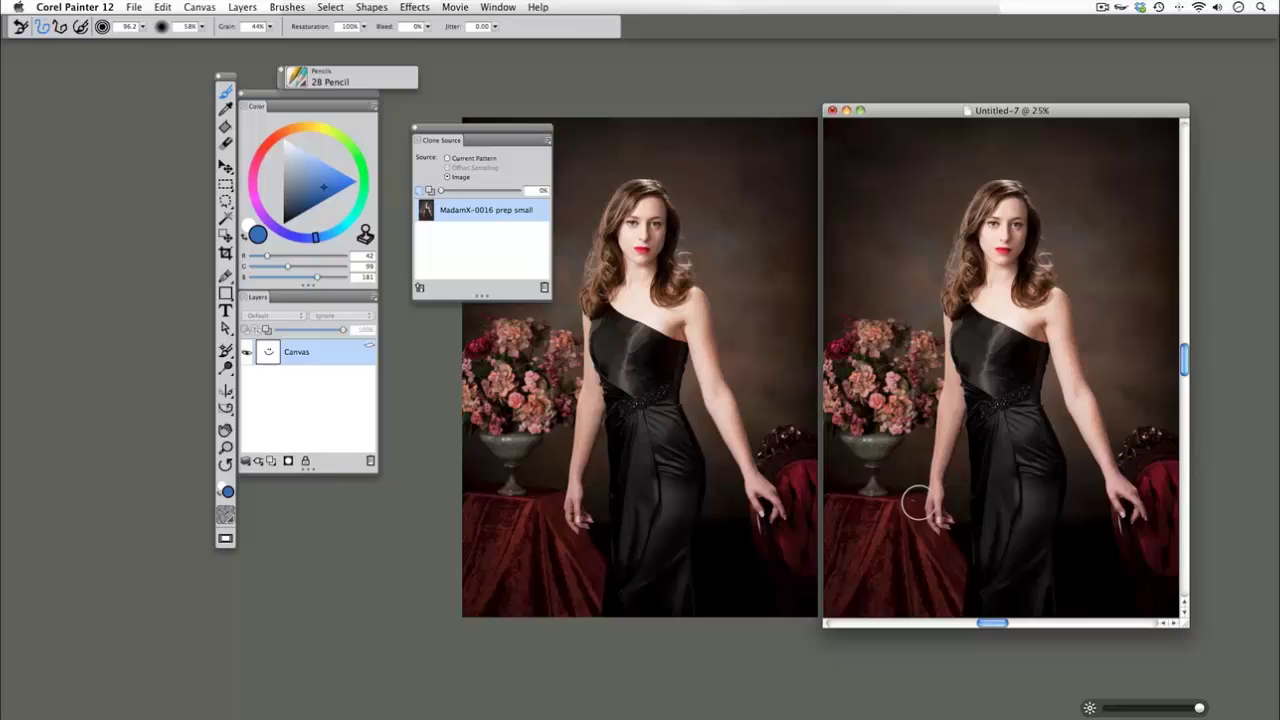
left_click_drag(896, 116, 841, 99)
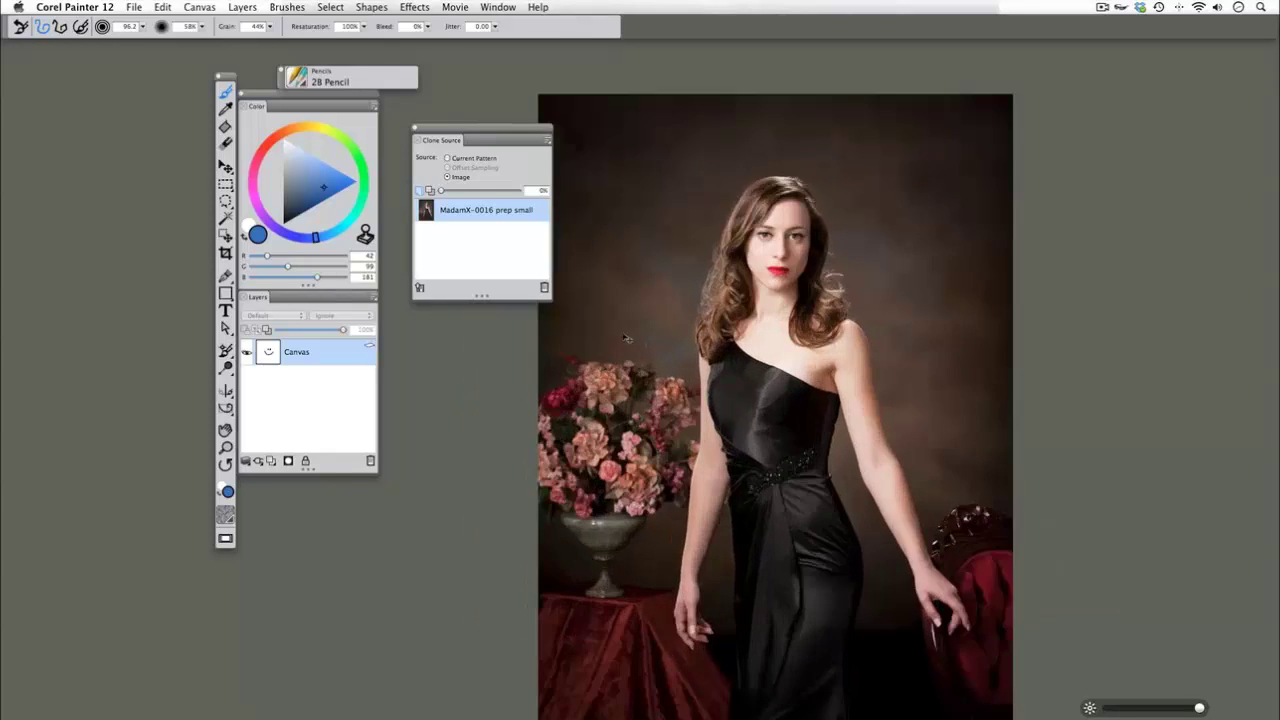
key("super+plus")
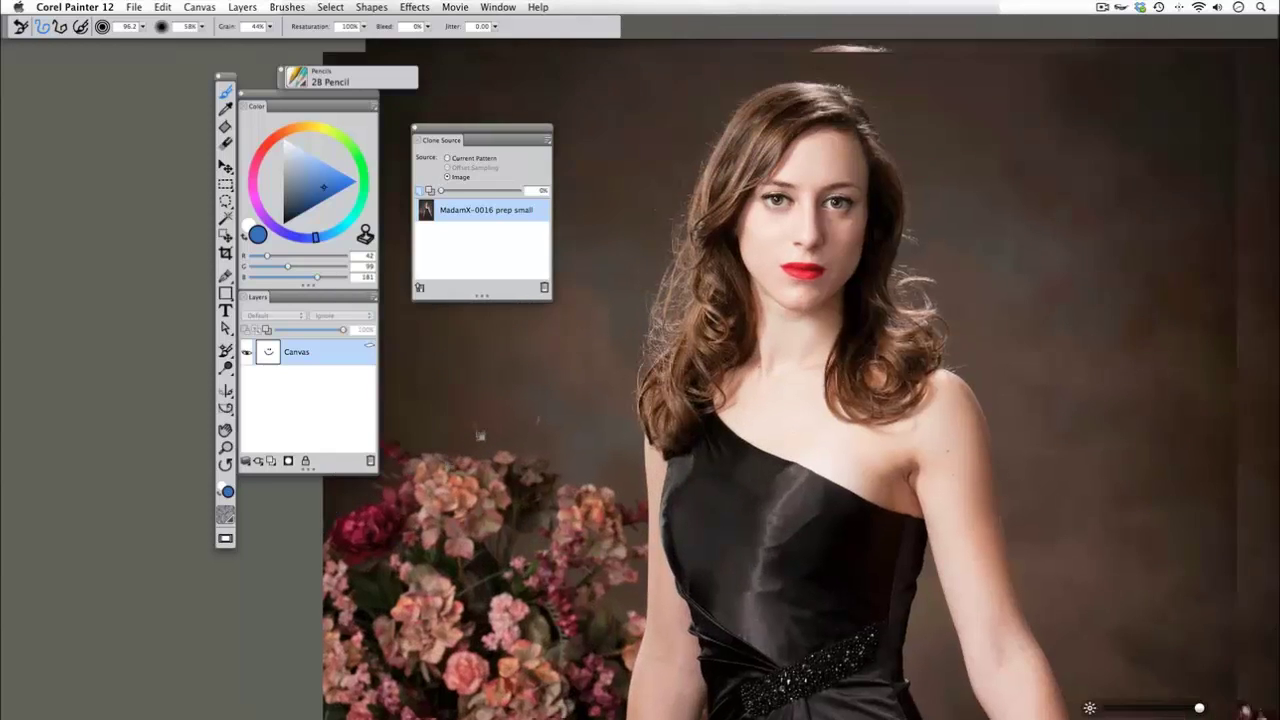